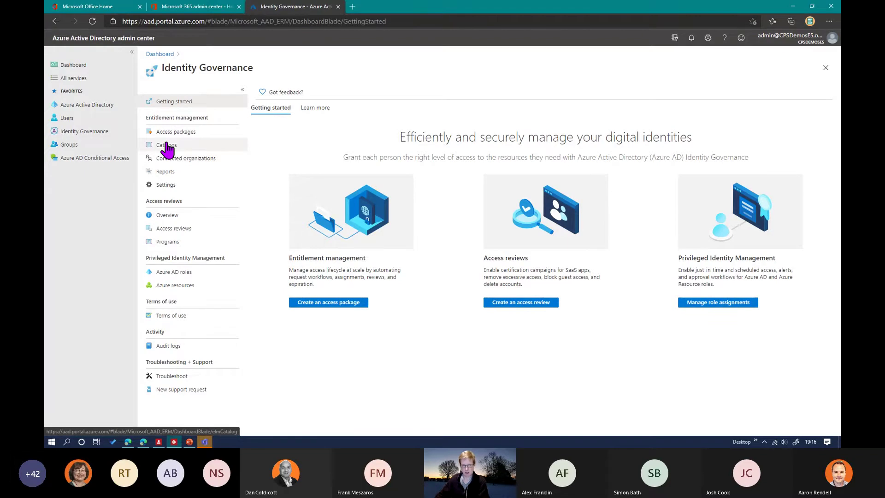
Step: Open the PMO catalog and review its resources, access packages, and roles and administrators
left_click(167, 145)
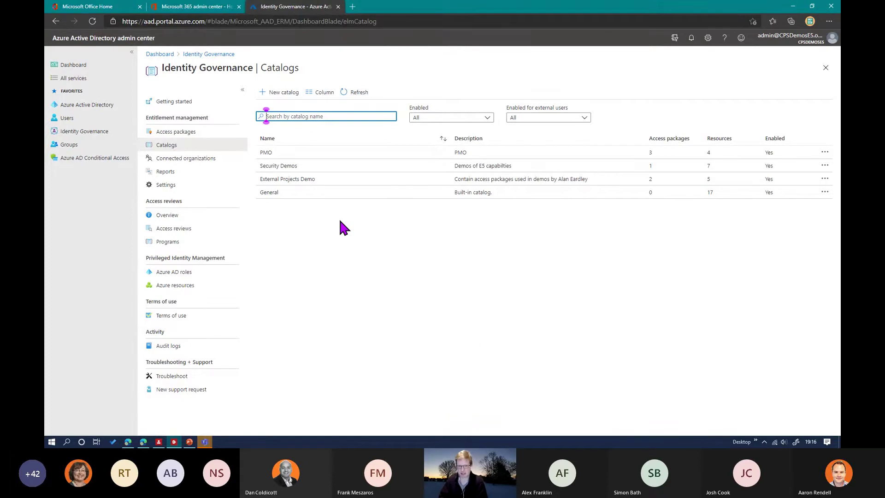
left_click(265, 156)
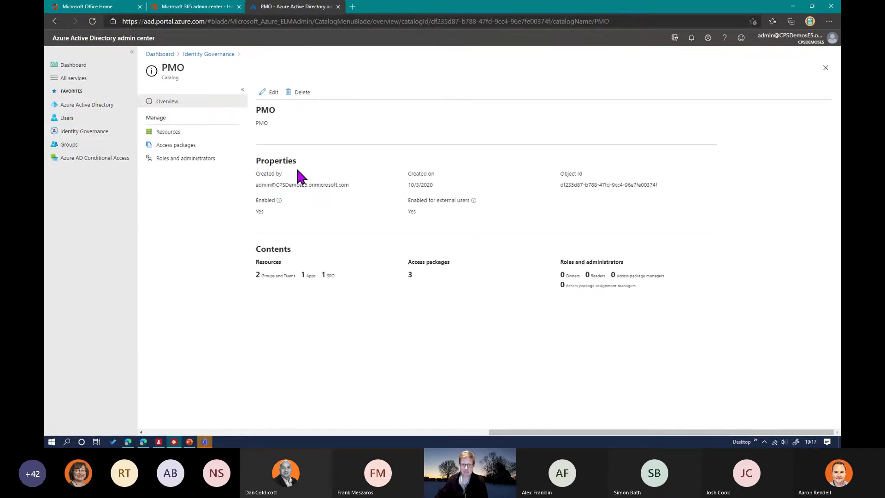
left_click(168, 132)
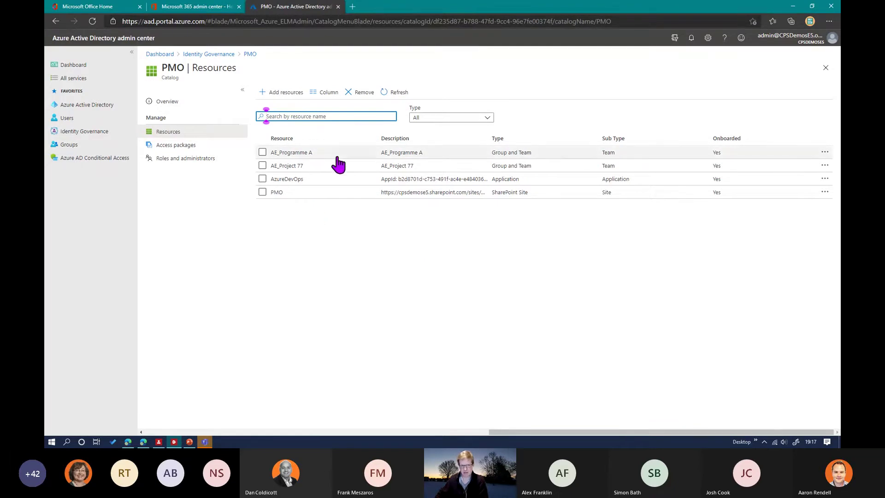
left_click(176, 145)
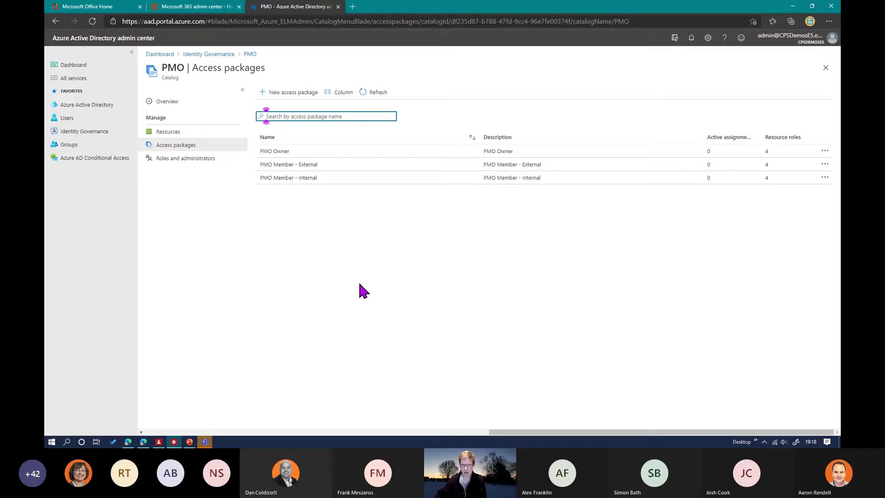
left_click(180, 162)
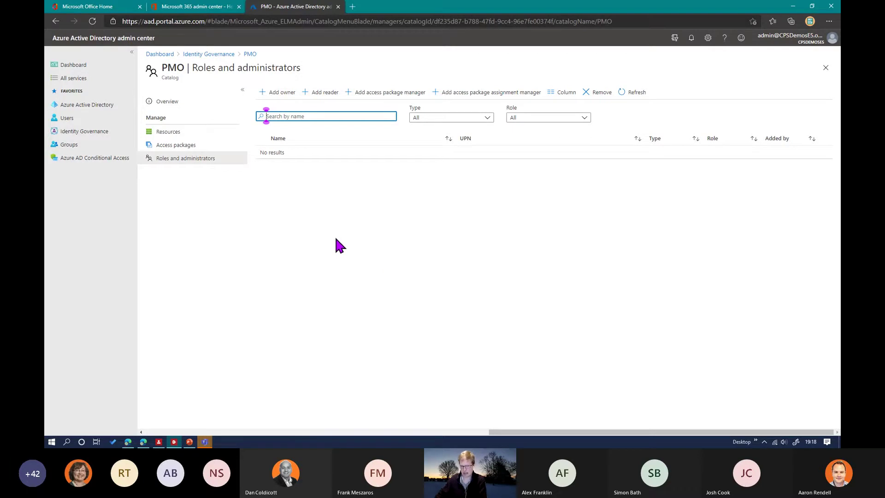
Step: Start a new access package in the PMO catalog with name and description "Demo", and open the group selection for its resource roles
left_click(176, 147)
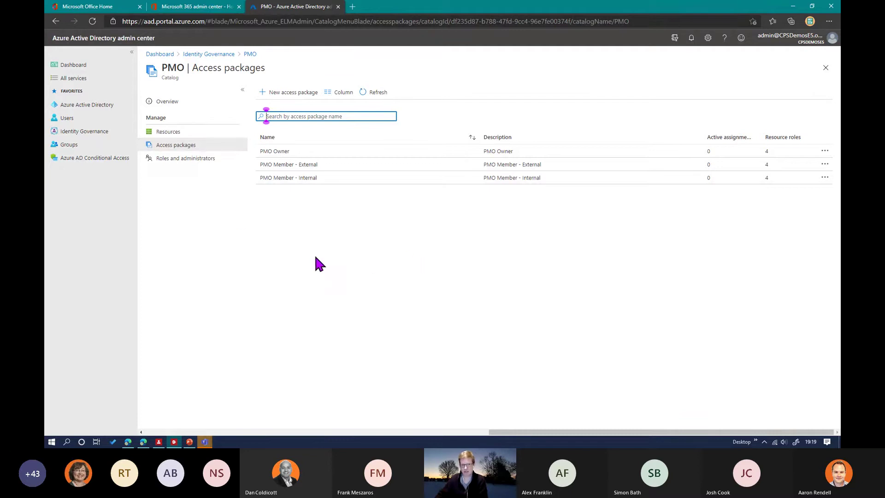
left_click(280, 95)
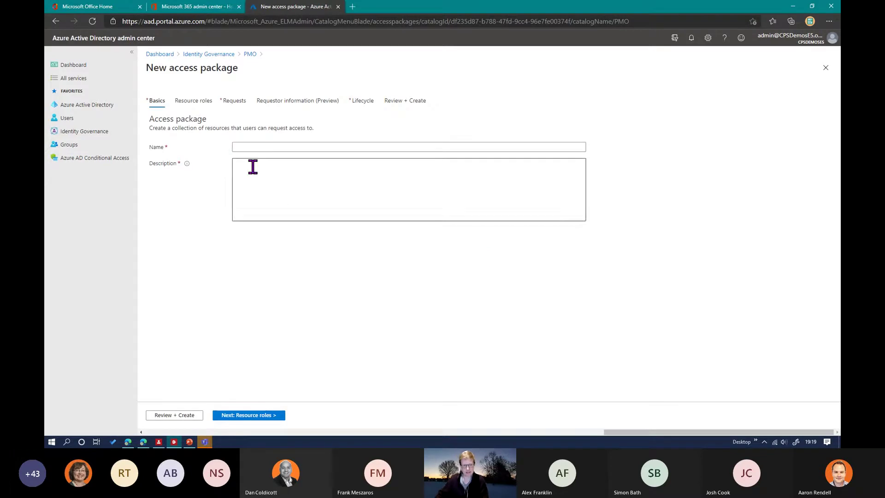
left_click(247, 147)
type("Demo")
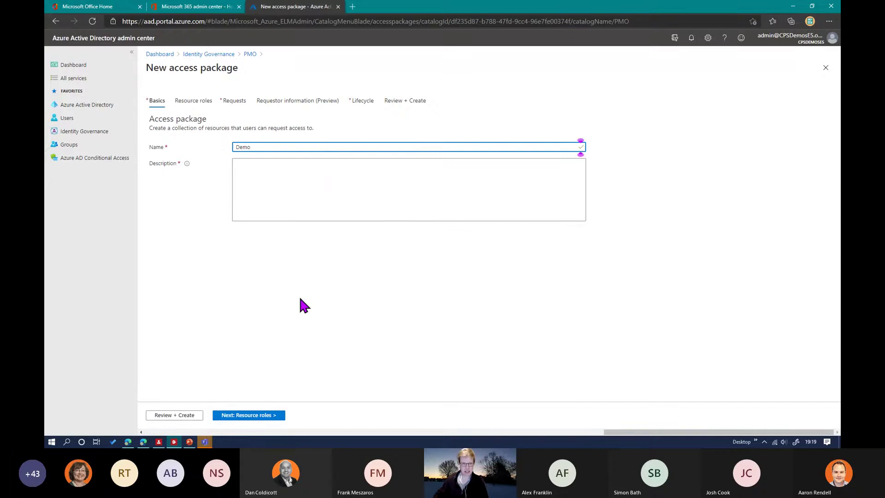
key("Tab")
type("Demo")
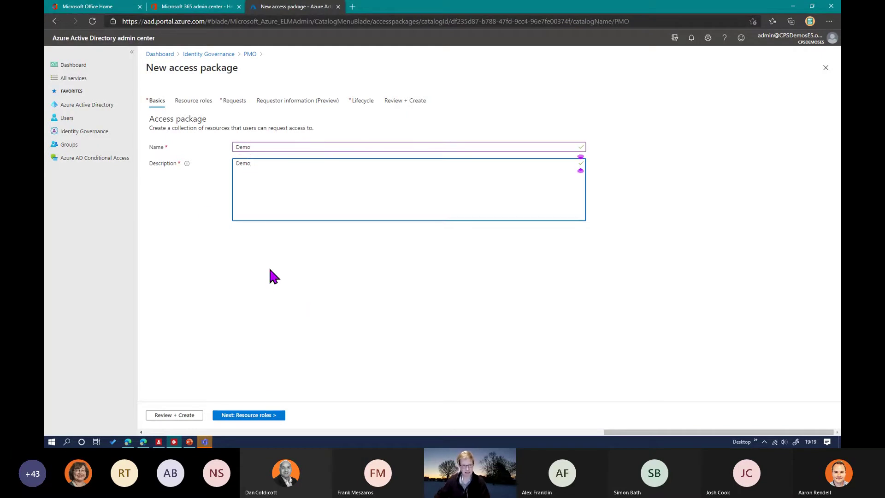
left_click(249, 416)
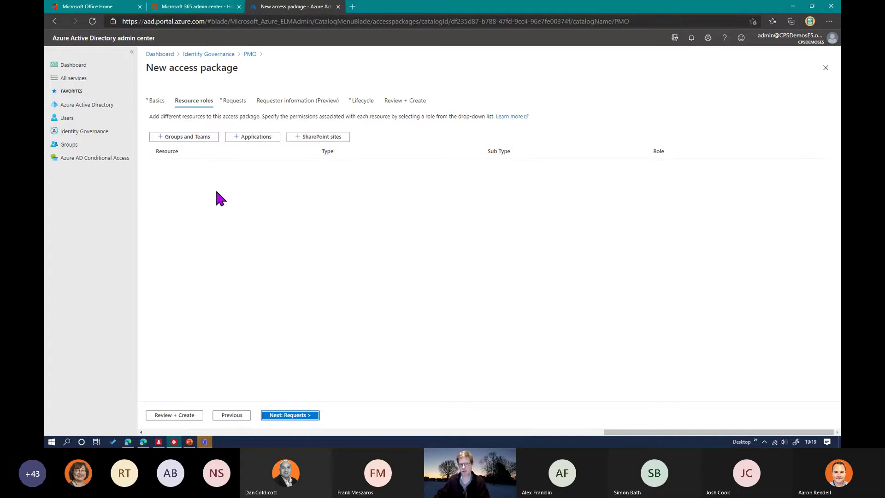
left_click(188, 137)
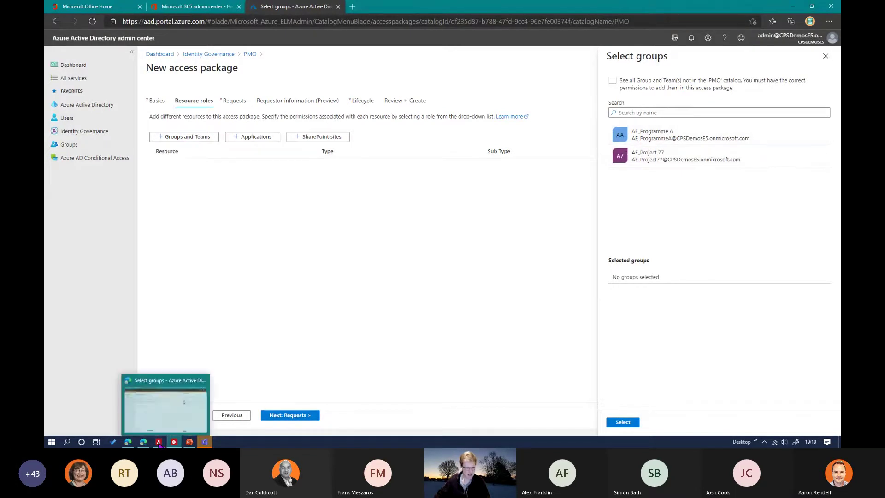
Step: Switch to the My Access browser window and open Teams in a separate tab to view the account's current teams
mouse_move(142, 443)
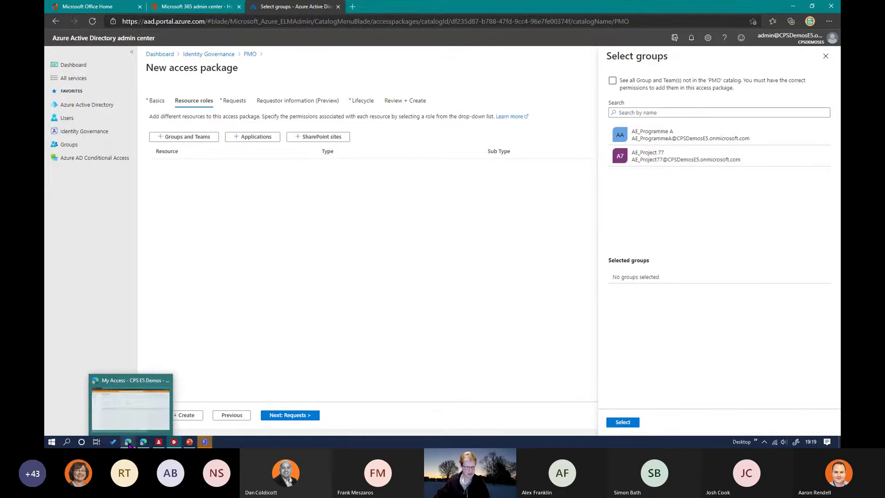
left_click(128, 408)
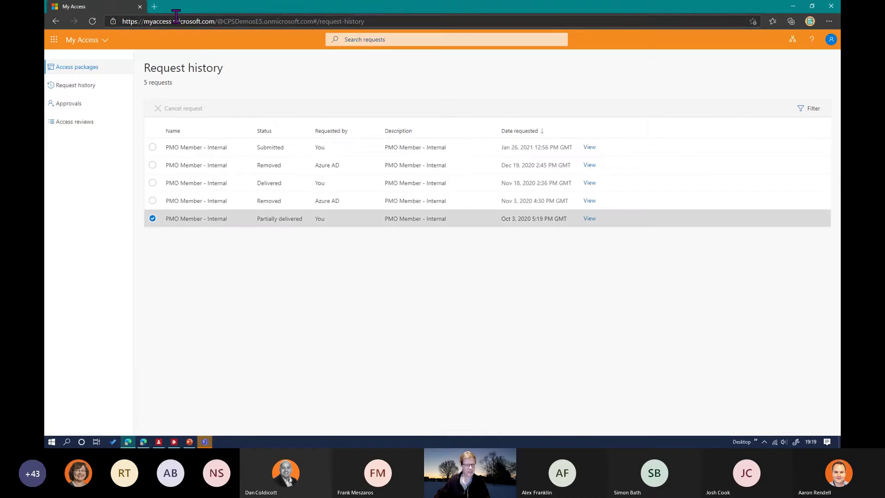
left_click(54, 39)
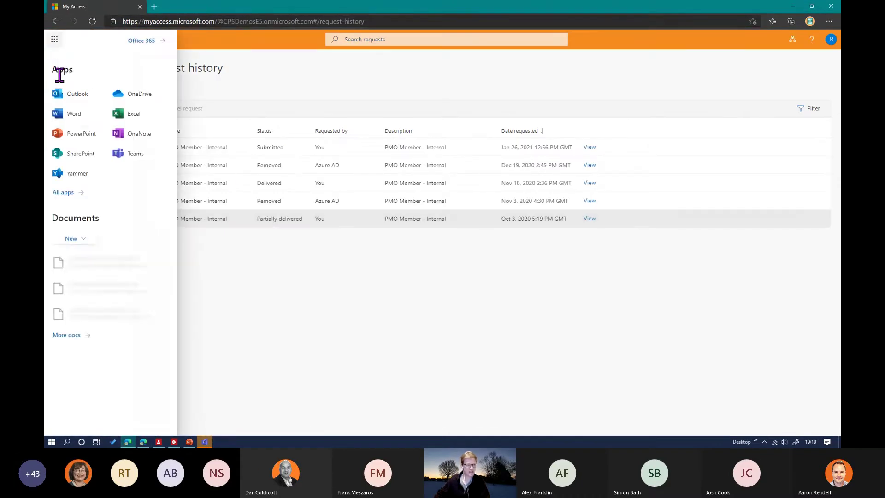
right_click(118, 160)
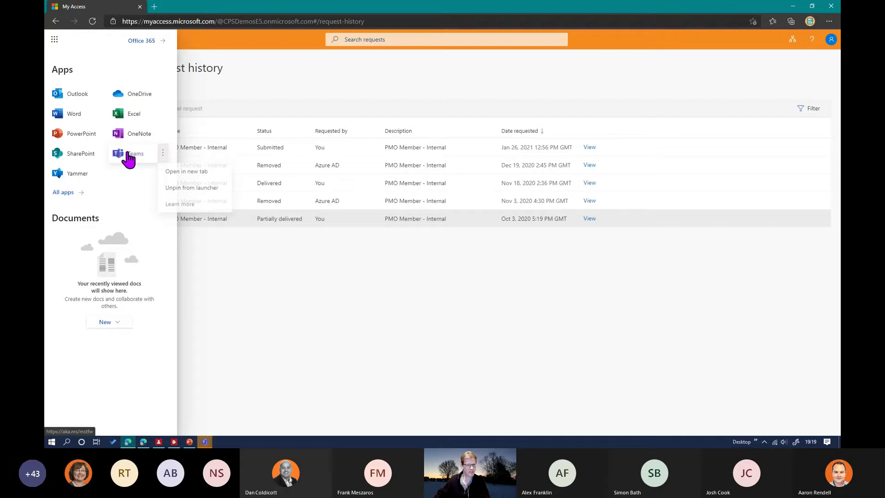
left_click(172, 174)
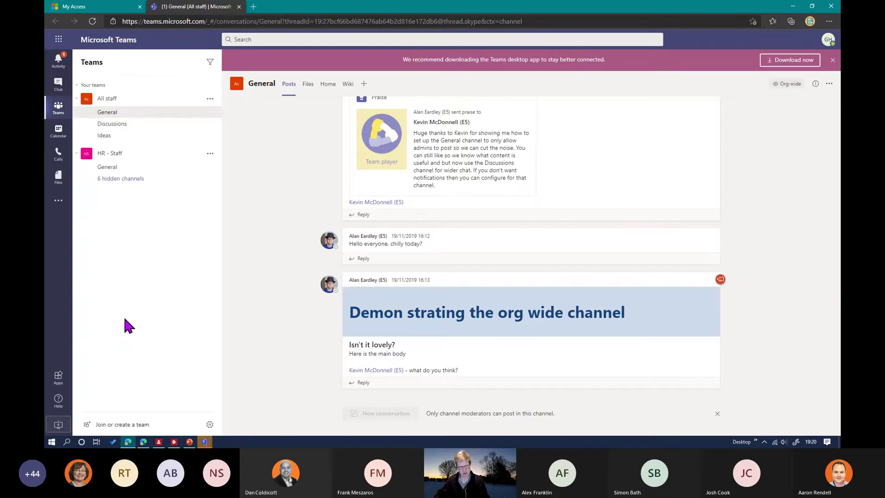
Step: Close the app launcher on the My Access page and return to the access package's group selection in Azure AD
key("alt+Tab")
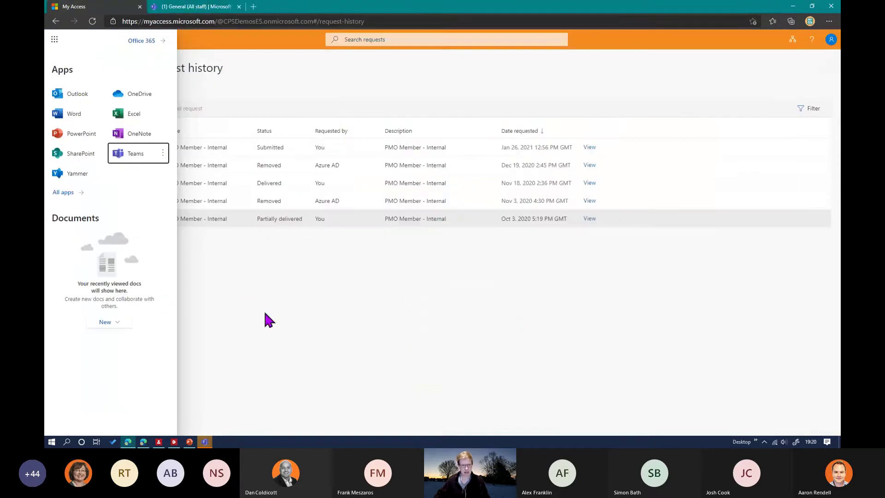
left_click(265, 279)
key("alt+Tab")
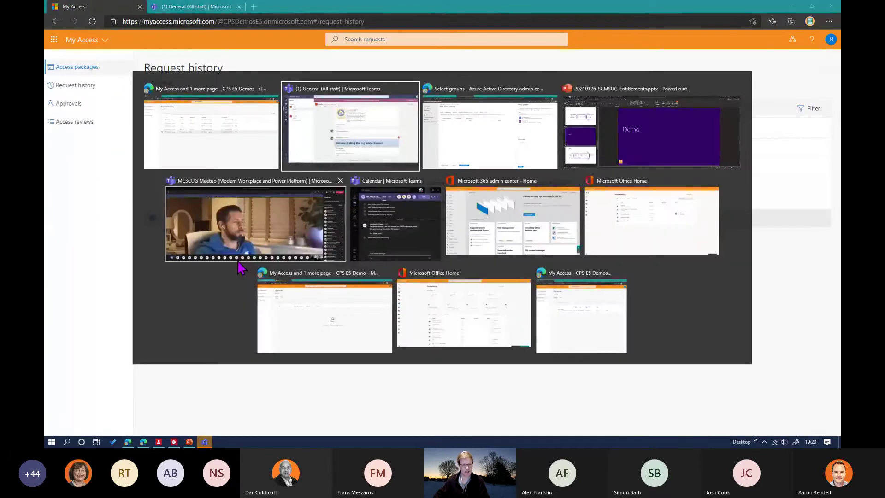
key("alt+Tab")
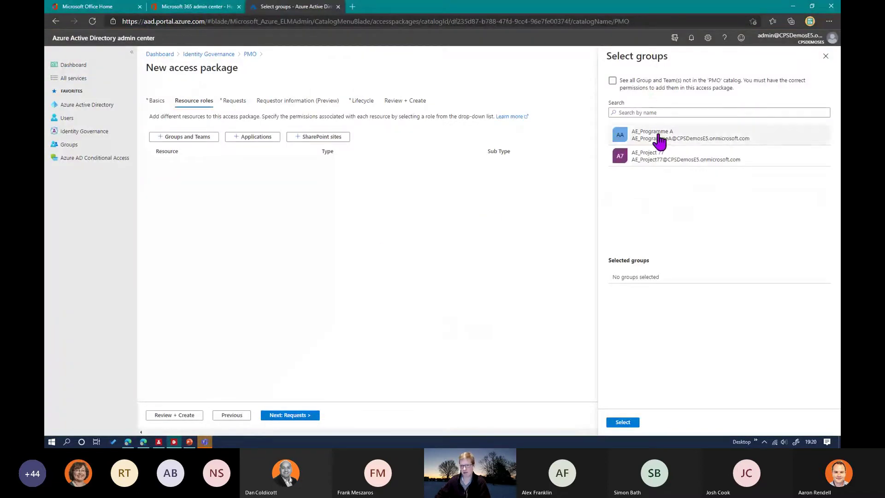
Step: Add the AE_Programme A and AE_Project 77 teams from the PMO catalog to the access package
left_click(612, 81)
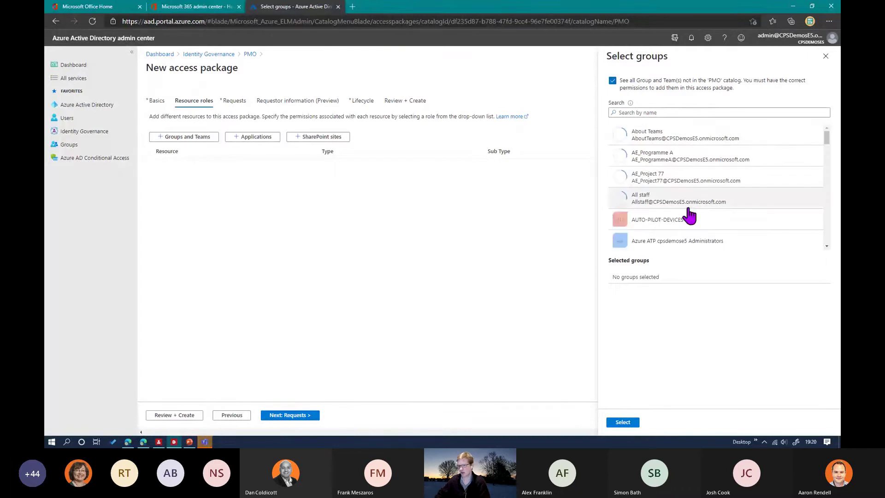
left_click(612, 80)
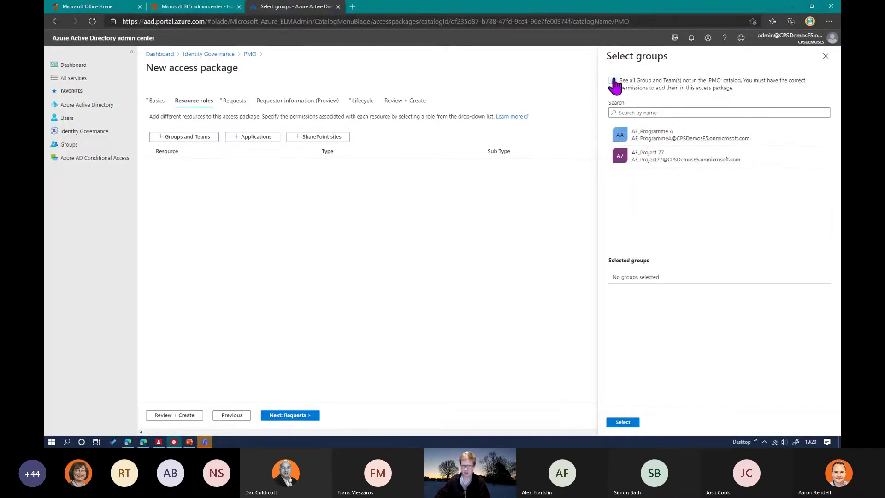
left_click(641, 138)
left_click(650, 165)
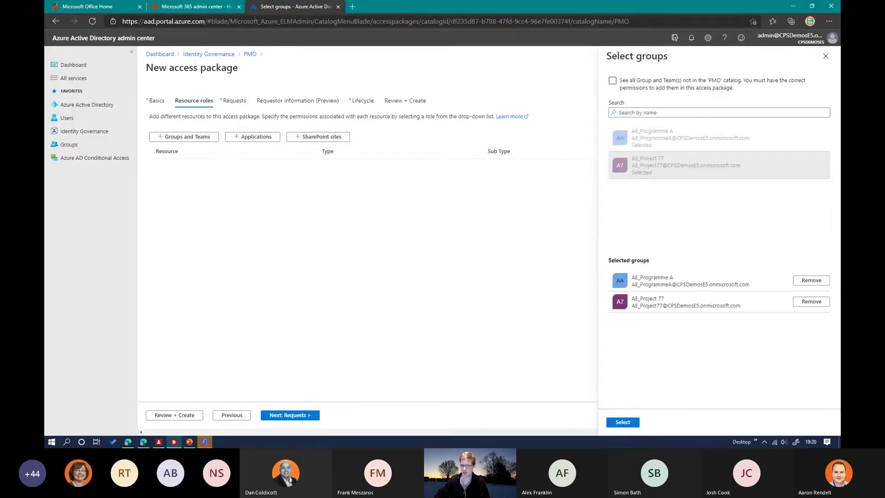
left_click(623, 422)
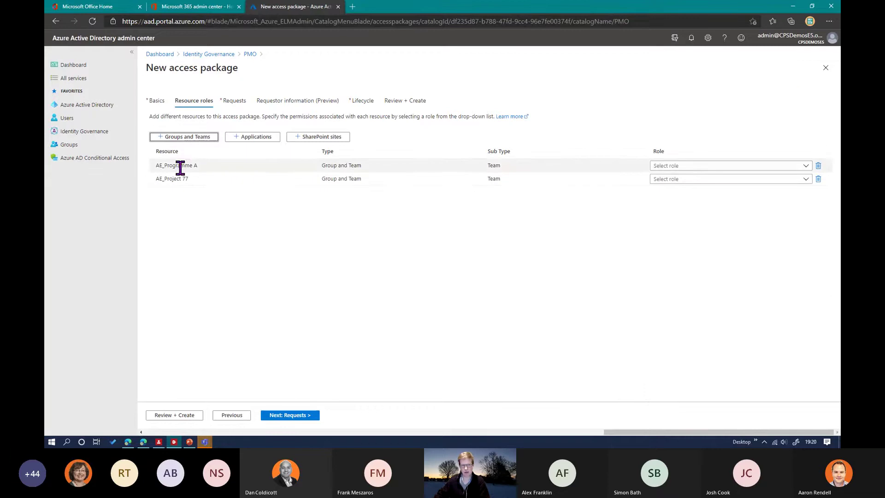
Step: Assign the Owner role for AE_Programme A and the Member role for AE_Project 77
left_click(666, 166)
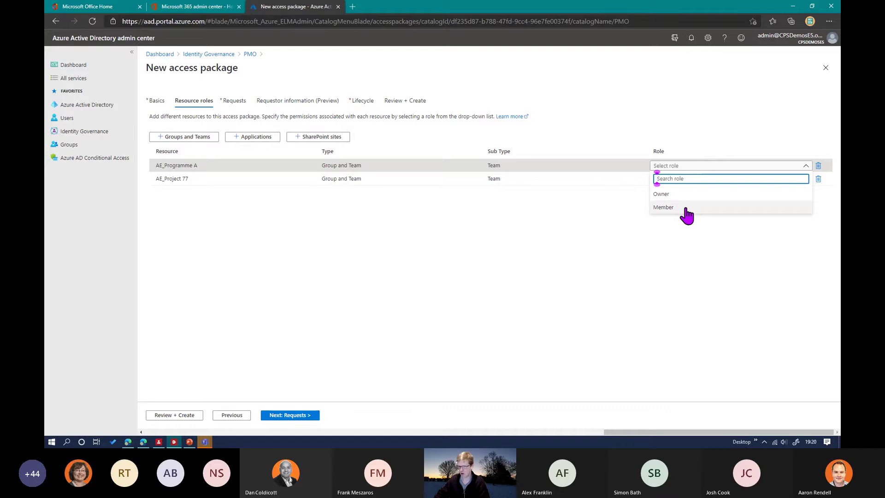
left_click(677, 195)
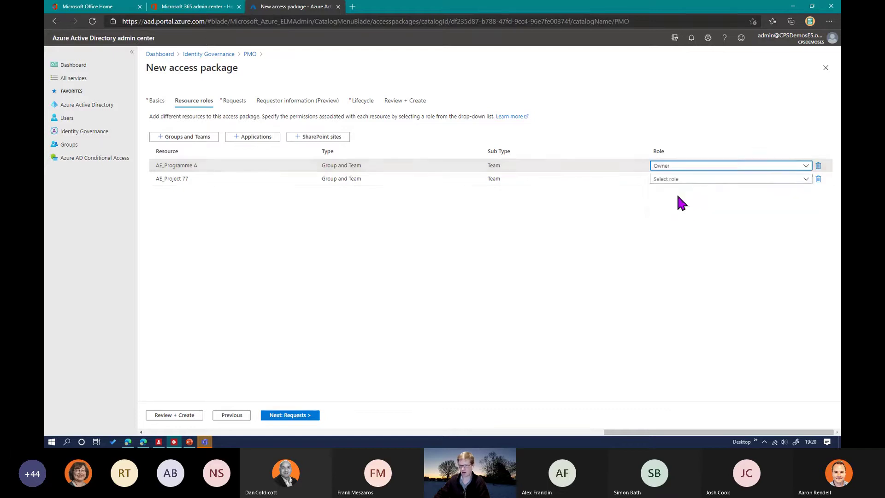
left_click(687, 179)
left_click(676, 221)
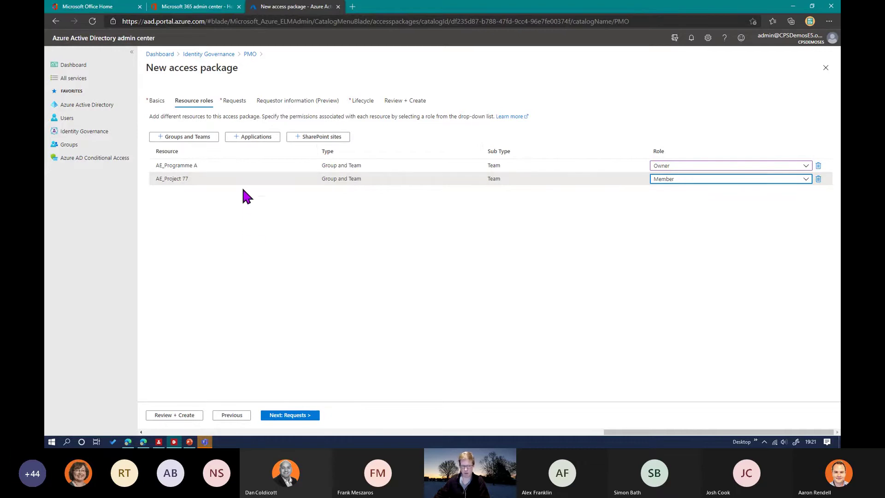
Step: Add the AzureDevOps application to the access package with the Default Access role
left_click(249, 141)
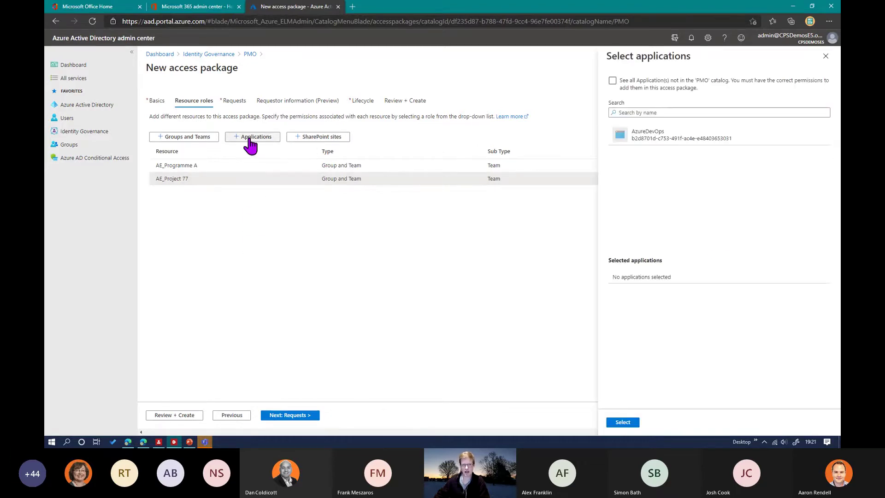
left_click(654, 135)
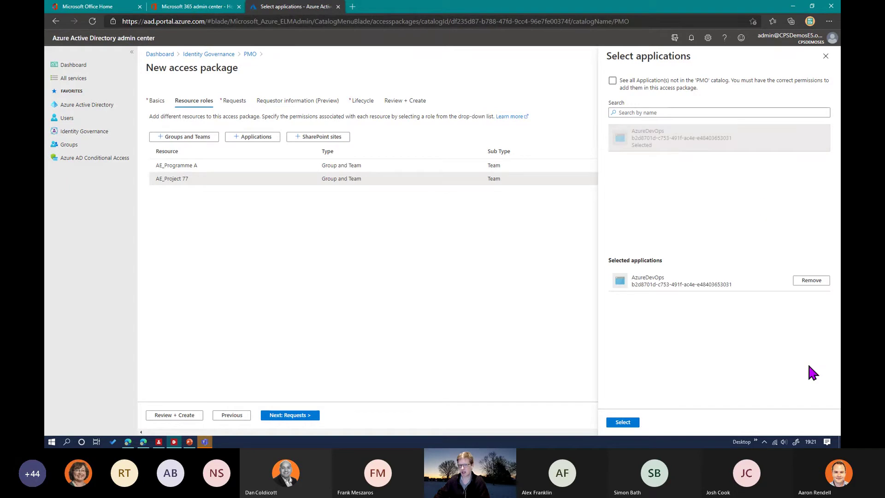
left_click(624, 423)
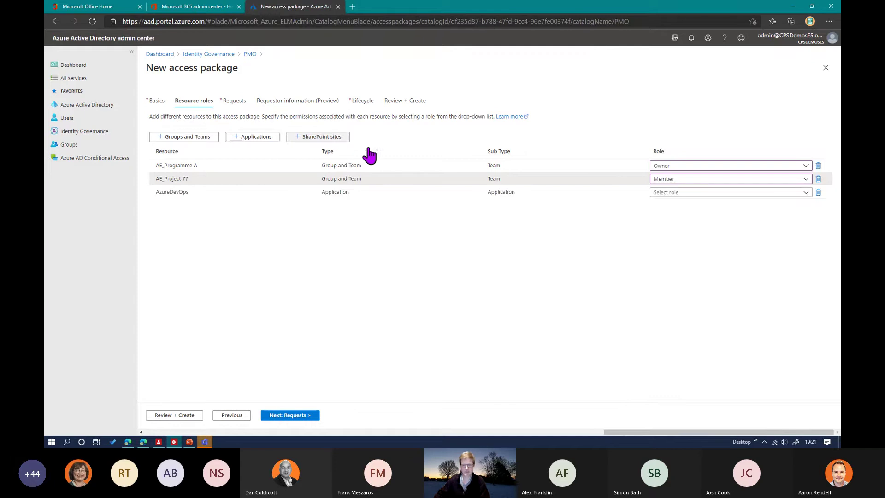
left_click(730, 194)
left_click(670, 222)
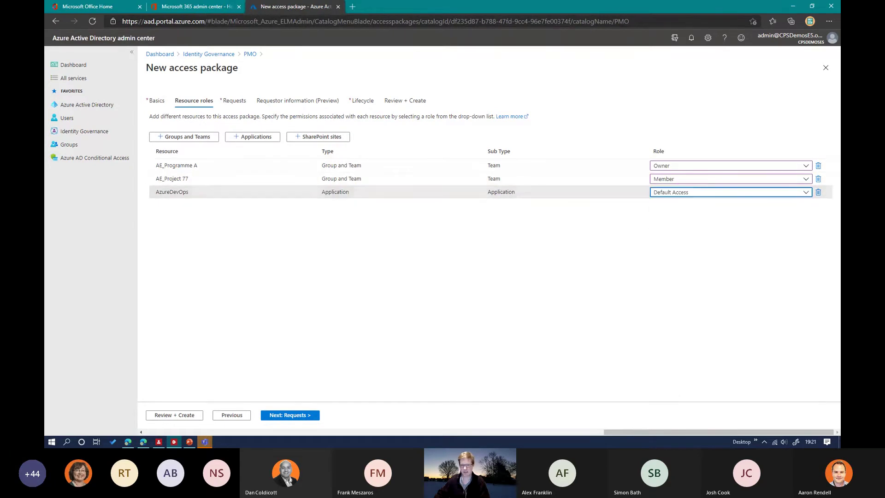
Step: Add the PMO SharePoint site to the access package with the PMO Visitors role
left_click(318, 136)
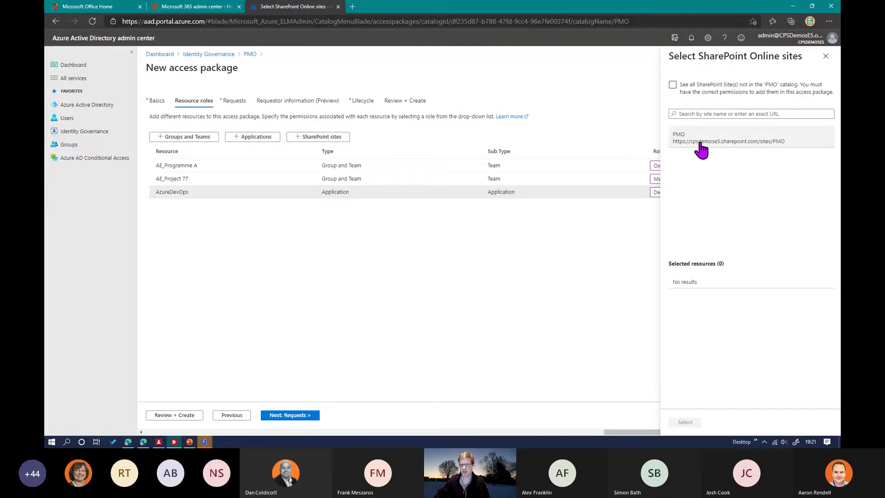
left_click(700, 144)
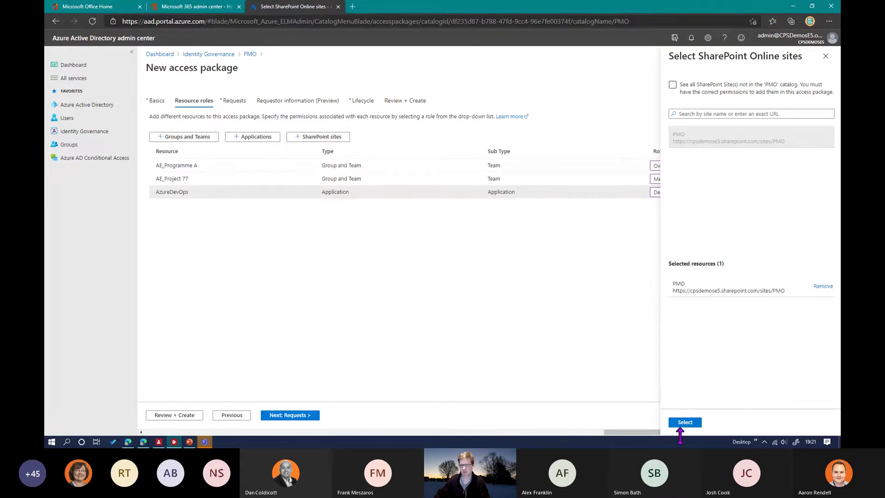
left_click(684, 422)
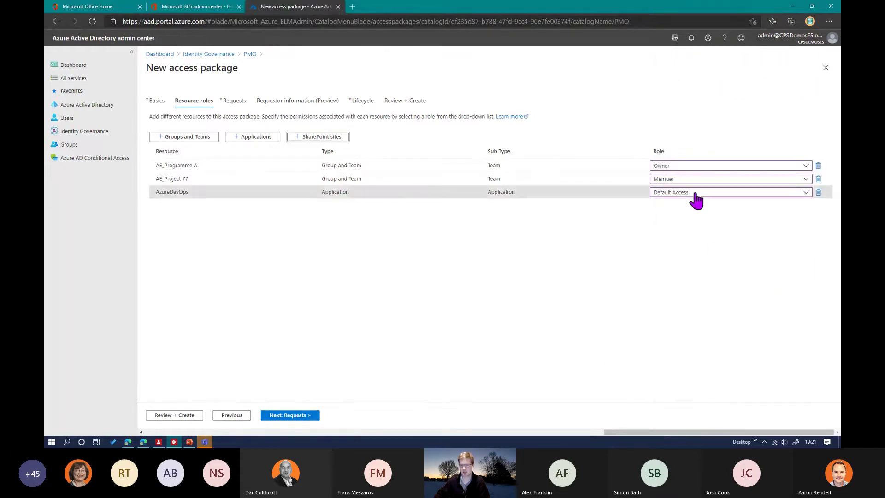
left_click(689, 206)
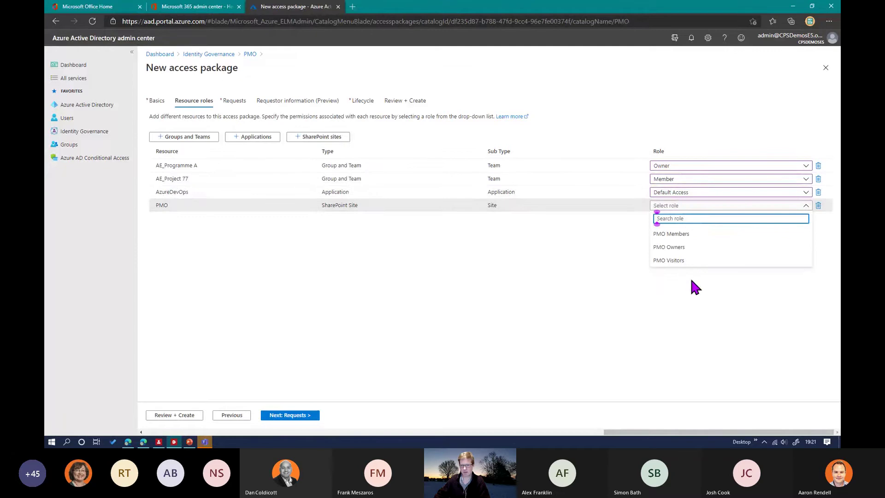
left_click(685, 260)
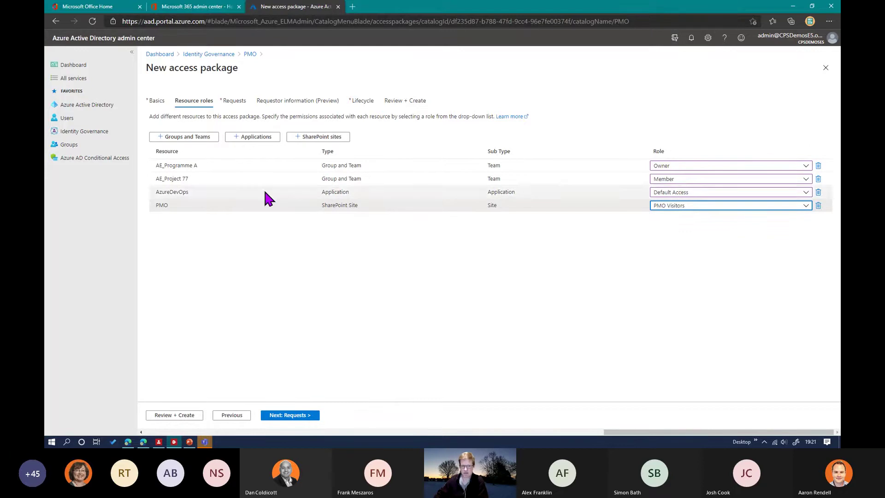
Step: Proceed to the request policy and let all members of the directory, excluding guests, request the access package
left_click(283, 416)
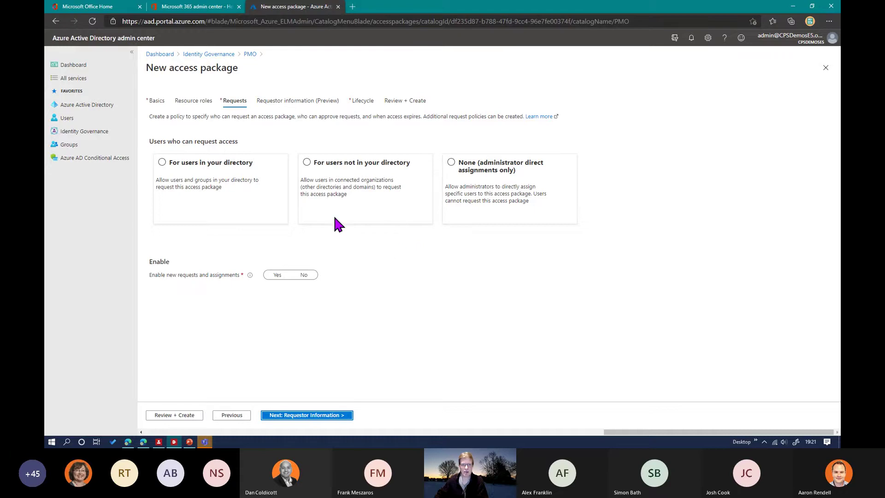
left_click(184, 169)
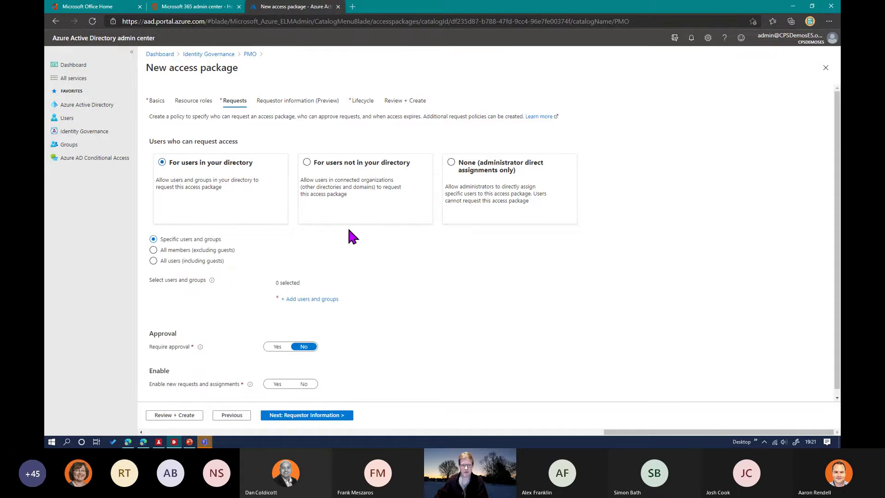
scroll(392, 260, "down", 1)
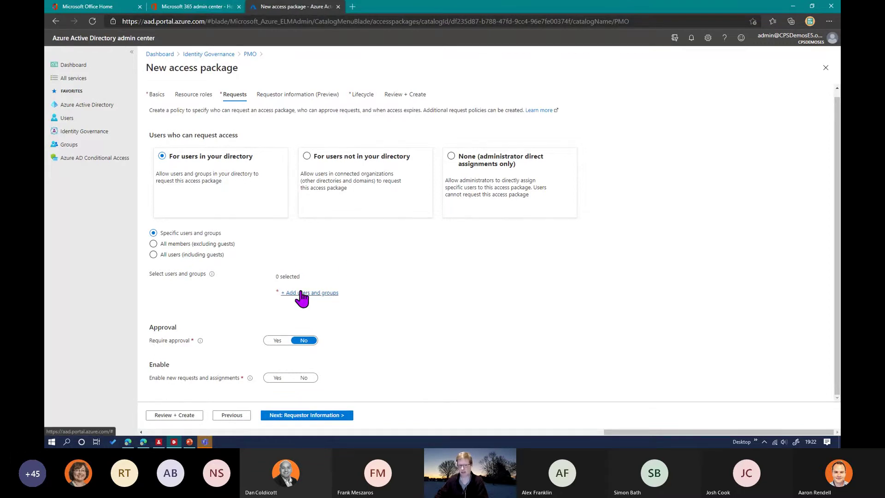
left_click(181, 244)
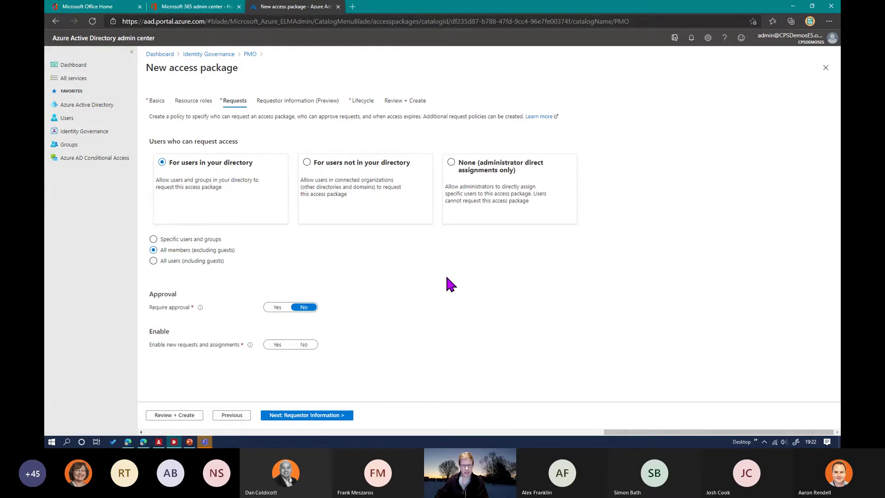
Step: Require approval for access requests and set the approval process to 2 stages
left_click(278, 307)
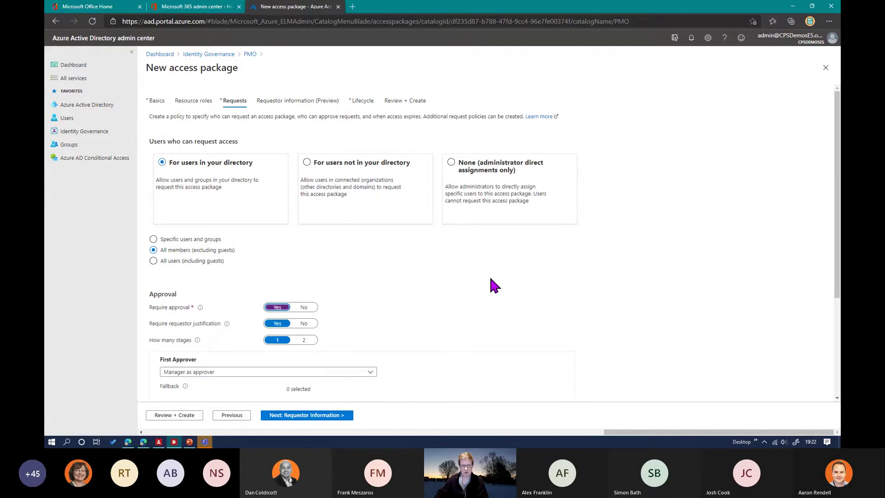
scroll(482, 285, "down", 2)
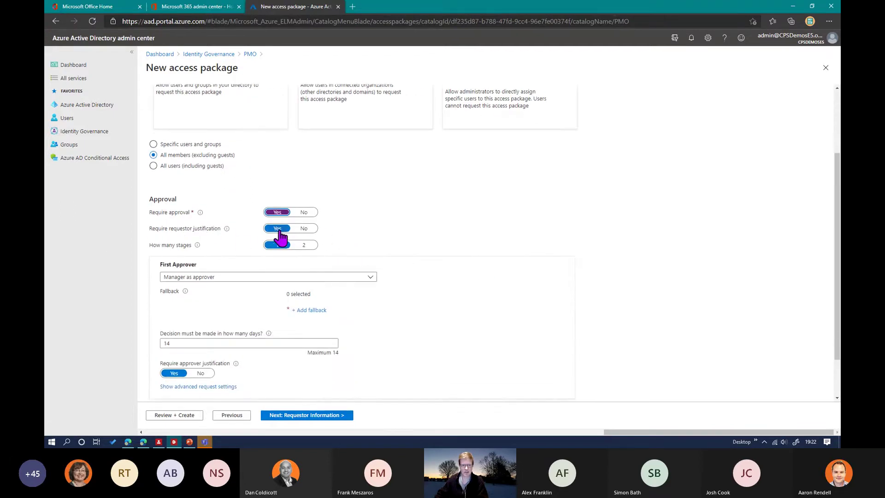
left_click(302, 245)
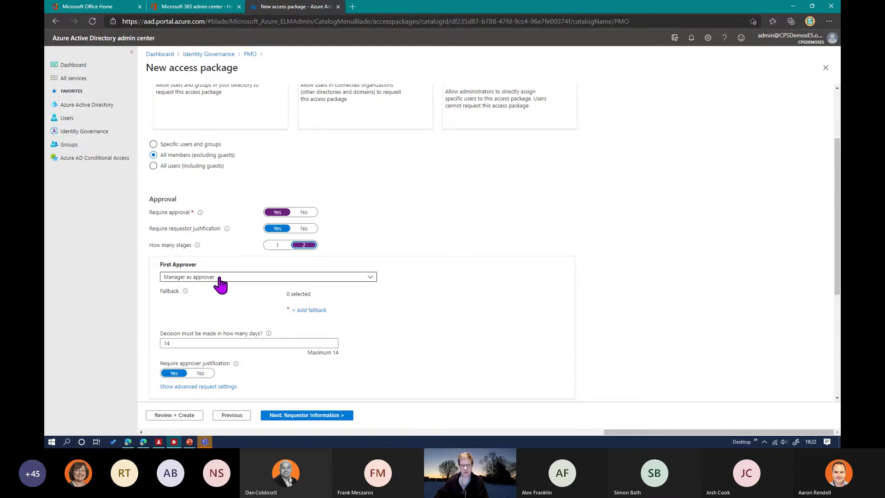
Step: Keep the manager as first approver and add a user's (E5) account as the fallback approver
left_click(201, 279)
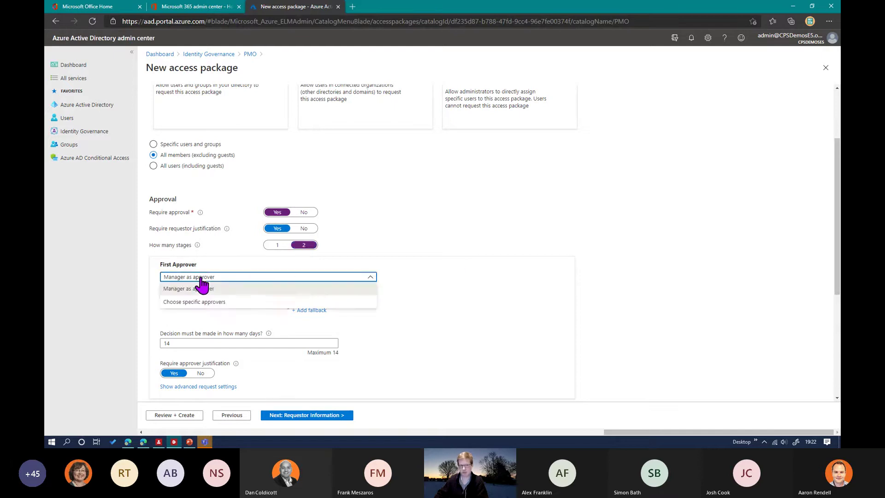
left_click(428, 278)
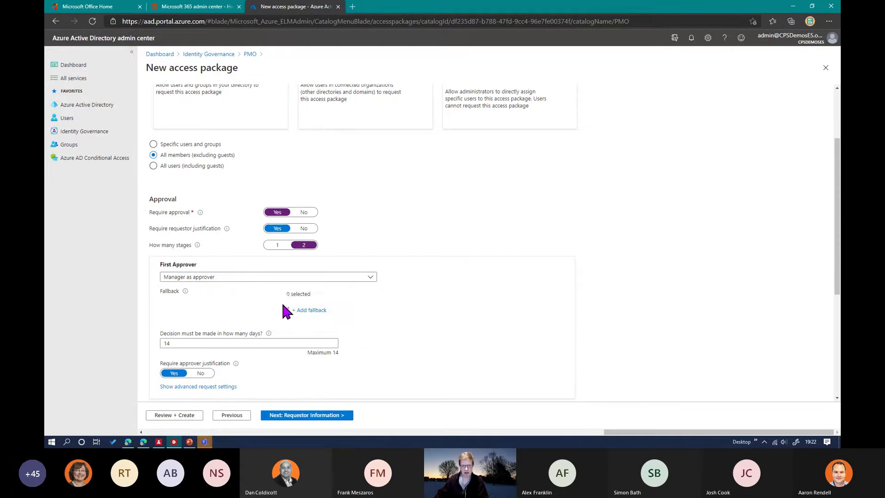
left_click(303, 310)
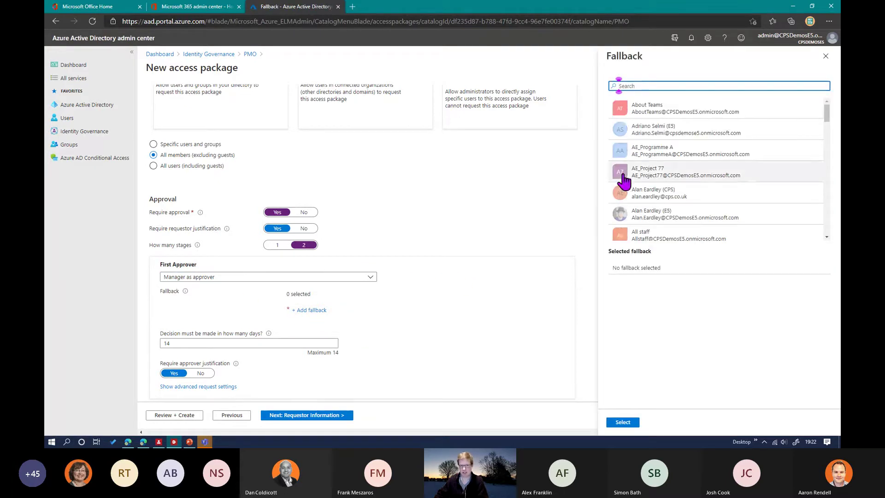
left_click(670, 217)
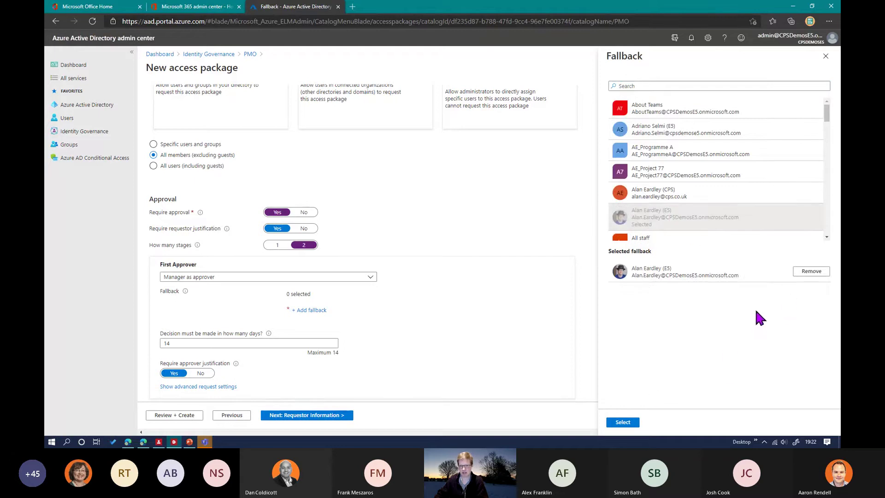
left_click(623, 423)
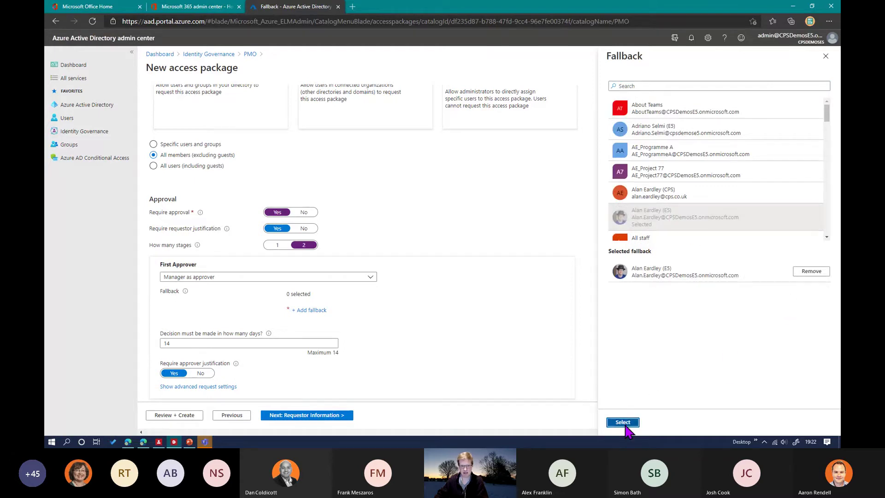
Step: Set the first approver's decision period to 2 days
left_click(191, 343)
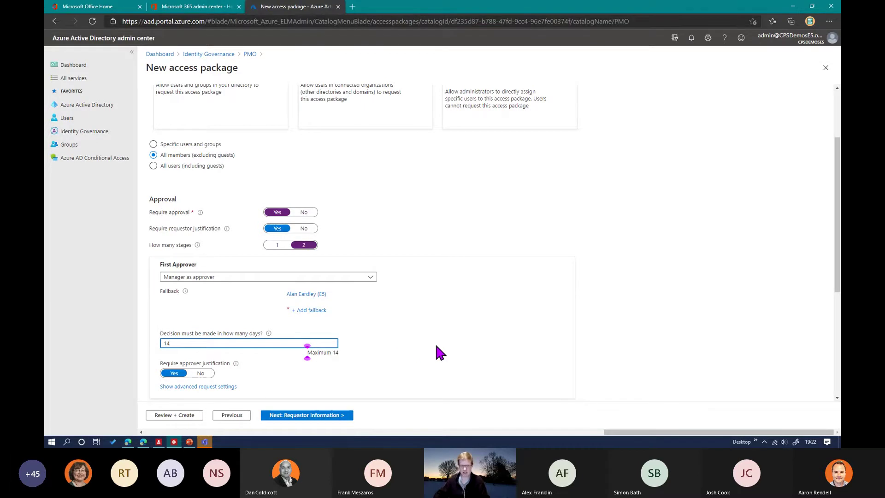
scroll(435, 350, "down", 2)
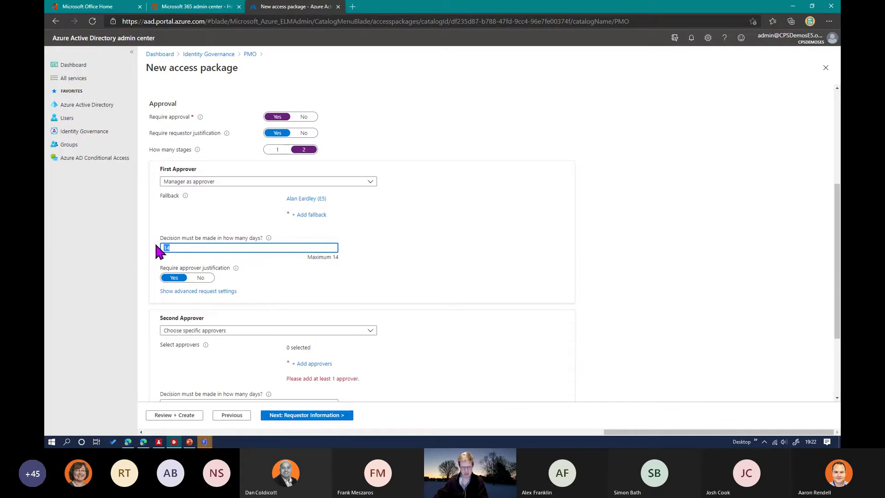
type("2")
Step: Try forwarding requests without action to alternate approvers in the first approver's advanced settings, and switch it back off
left_click(177, 291)
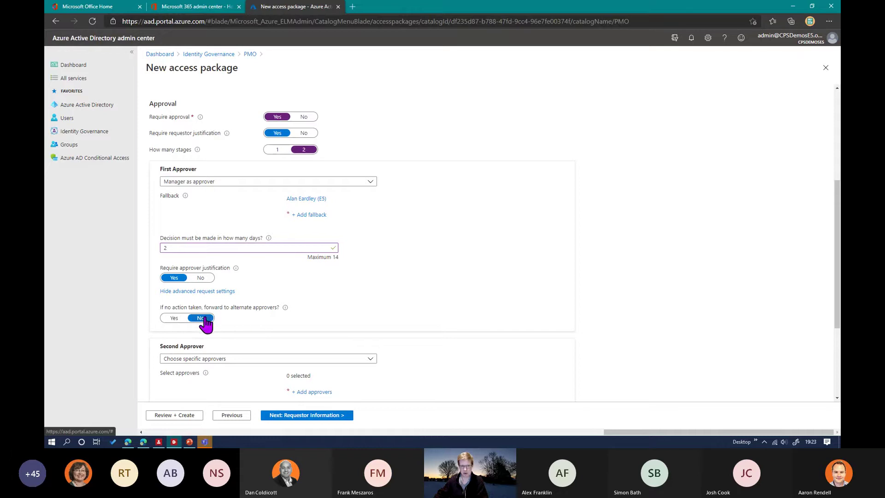
left_click(174, 318)
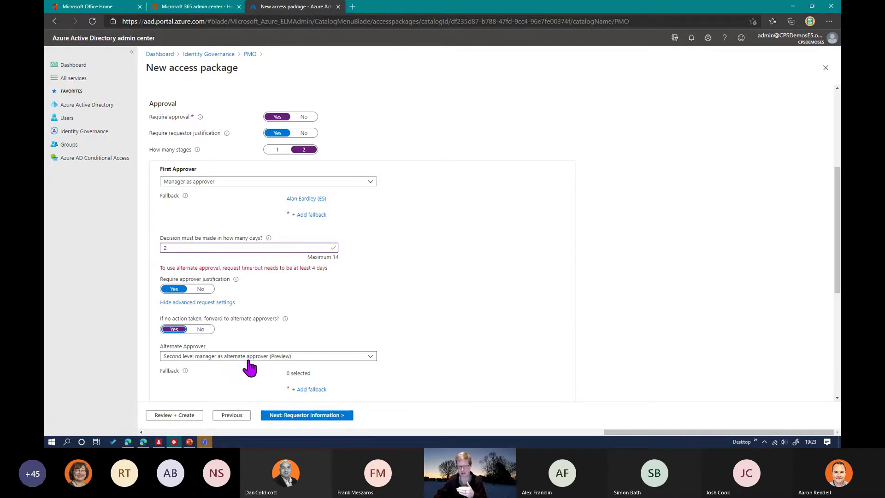
left_click(201, 329)
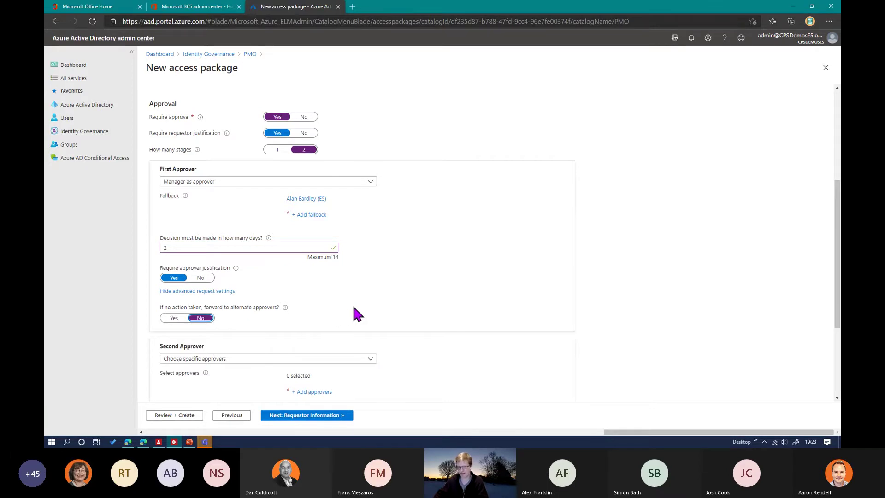
Step: Enable new requests and assignments for the access package
scroll(454, 311, "down", 3)
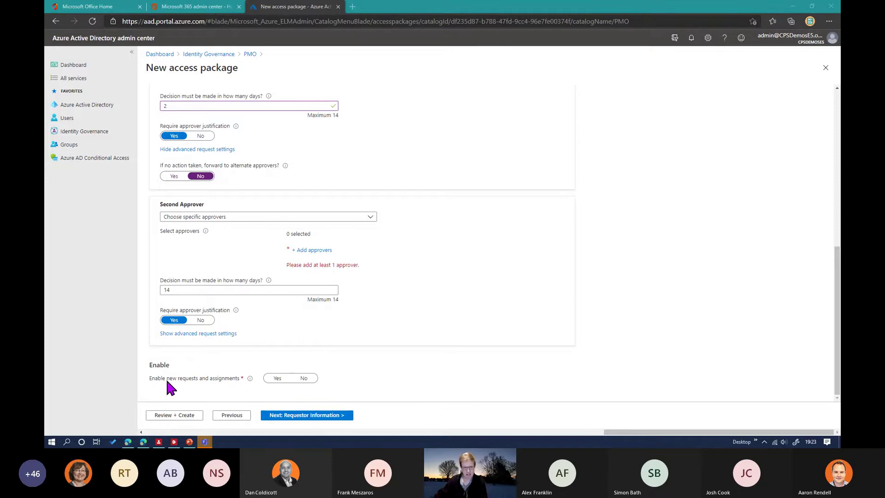
left_click(276, 381)
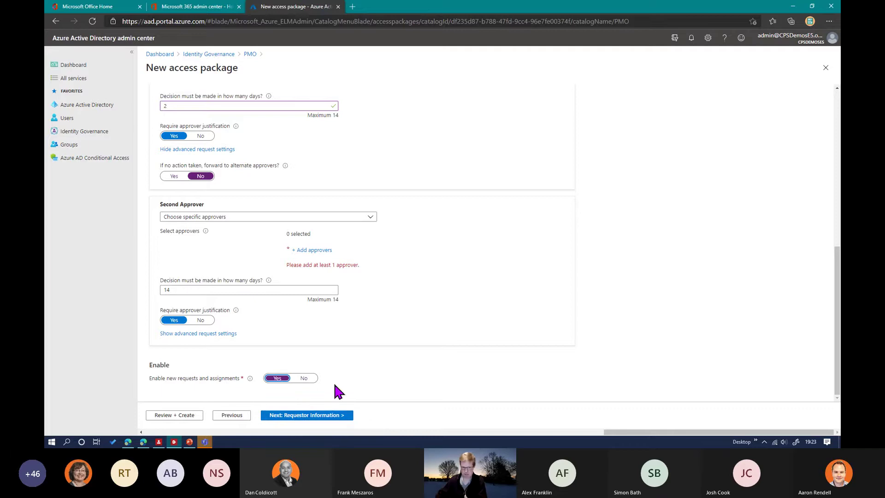
Step: Switch the request policy to users not in the directory and allow all configured connected organizations
scroll(419, 375, "up", 3)
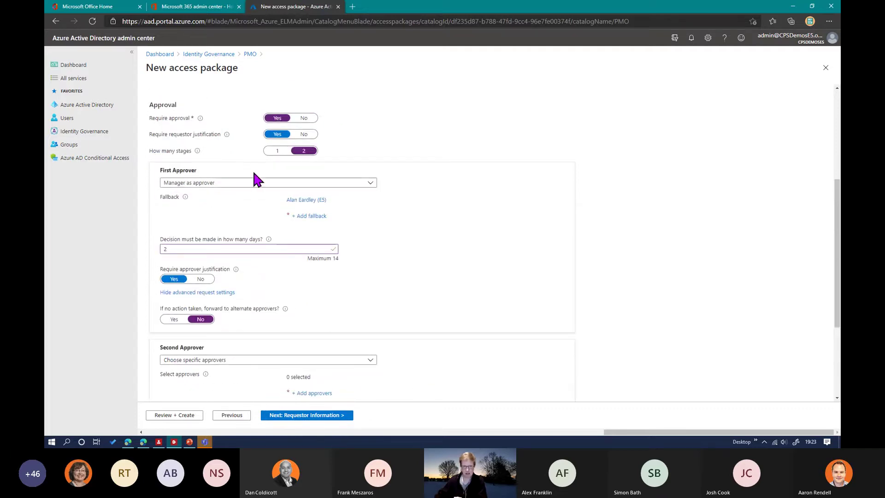
scroll(290, 166, "up", 2)
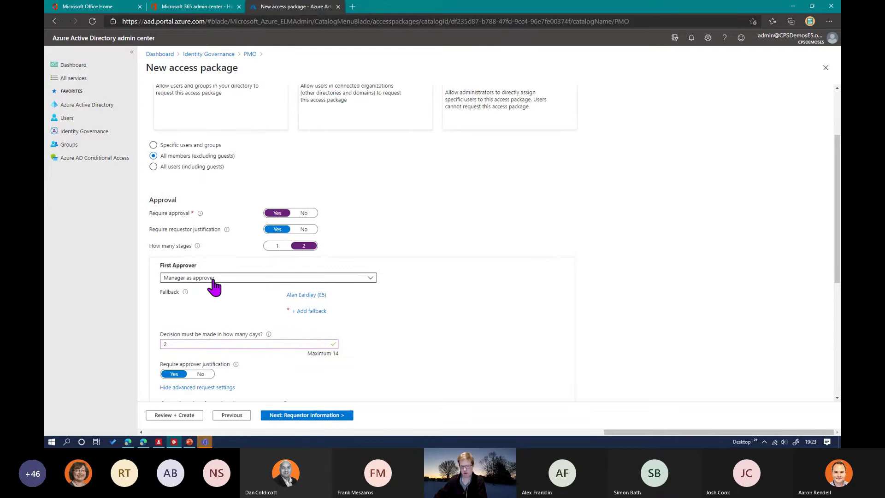
scroll(438, 343, "up", 1)
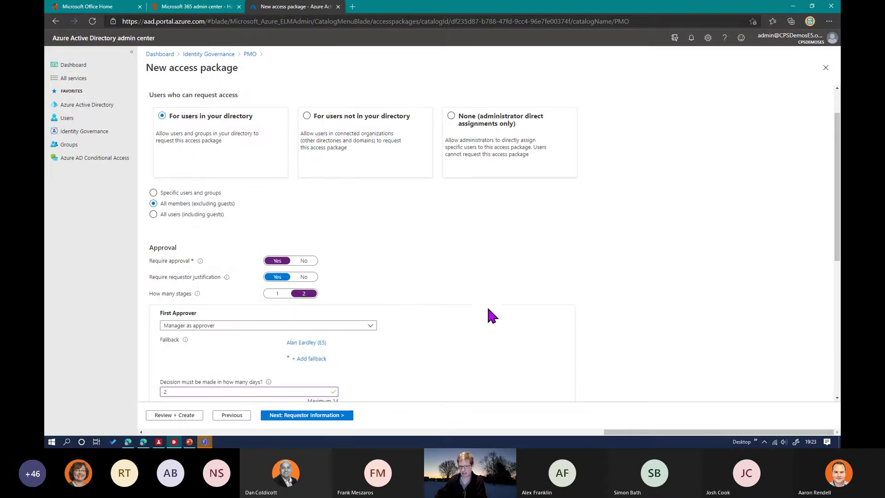
scroll(490, 313, "up", 1)
scroll(492, 313, "up", 1)
left_click(337, 163)
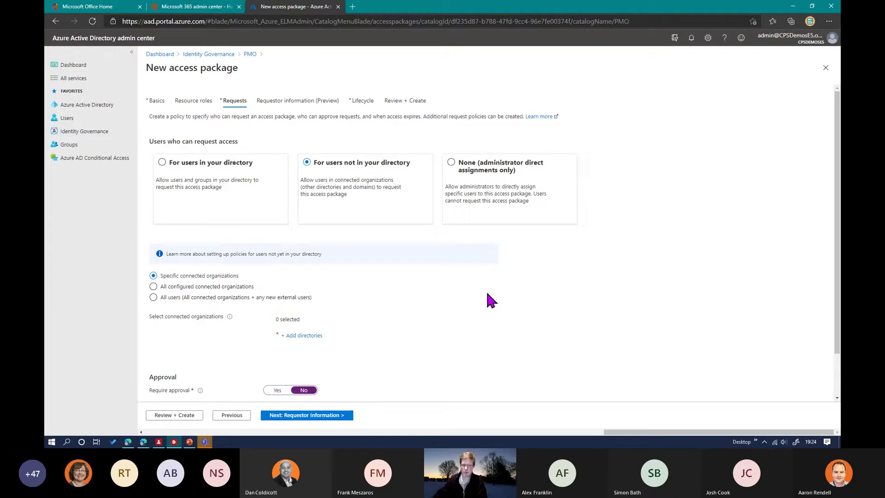
left_click(197, 297)
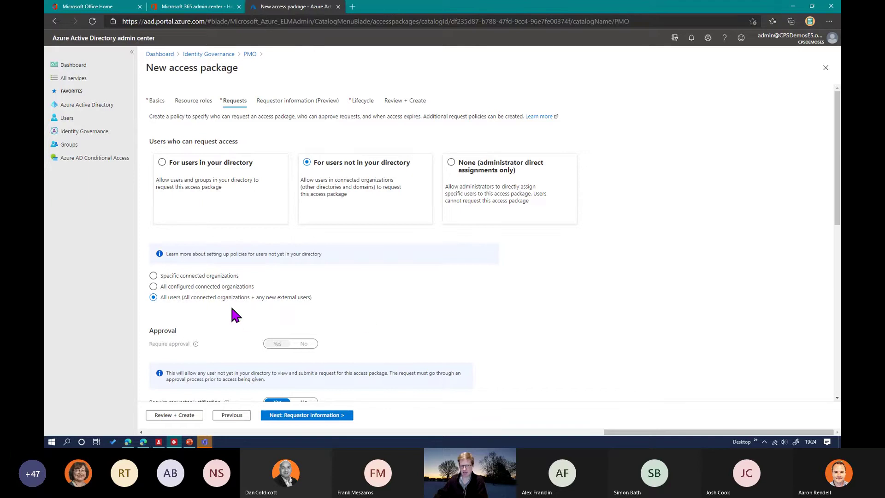
scroll(507, 323, "down", 1)
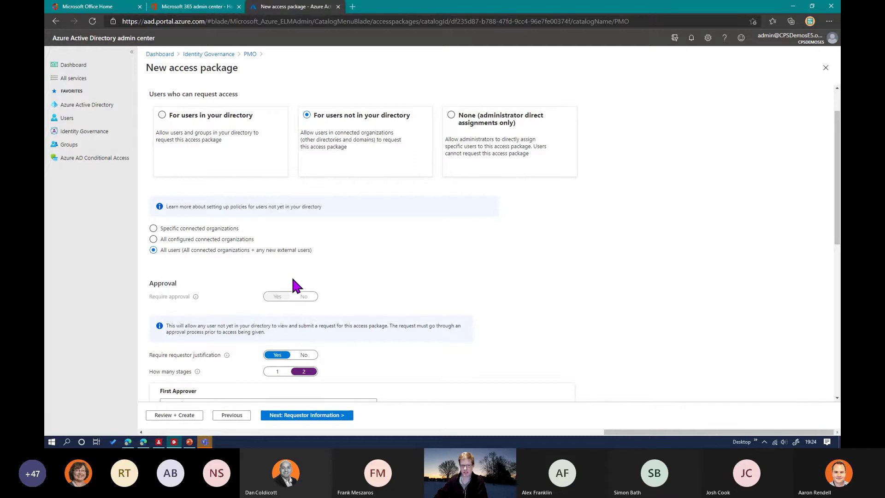
left_click(184, 240)
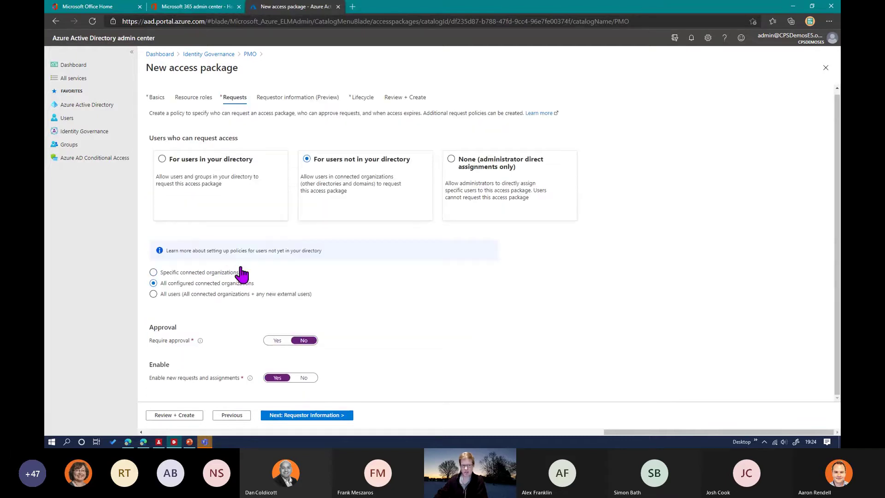
Step: Require approval for requests from the connected organizations, and continue to the requestor information after reviewing the approver stages
left_click(277, 340)
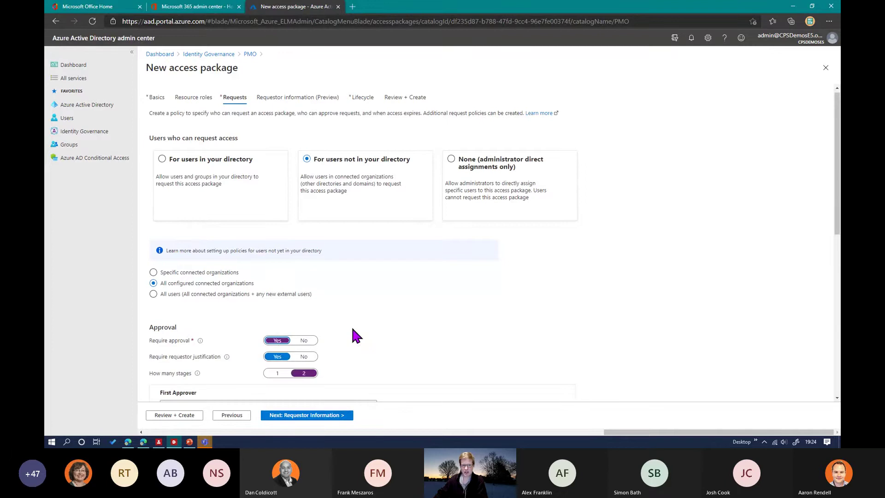
scroll(395, 332, "down", 2)
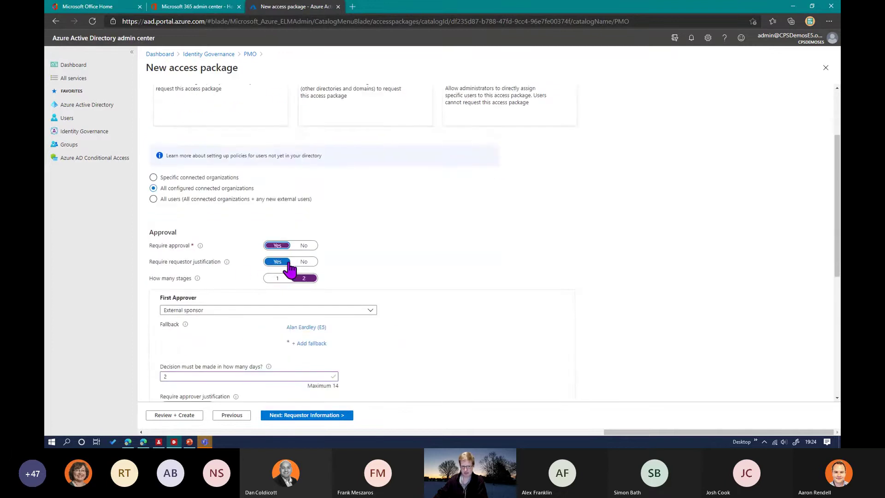
scroll(207, 282, "down", 1)
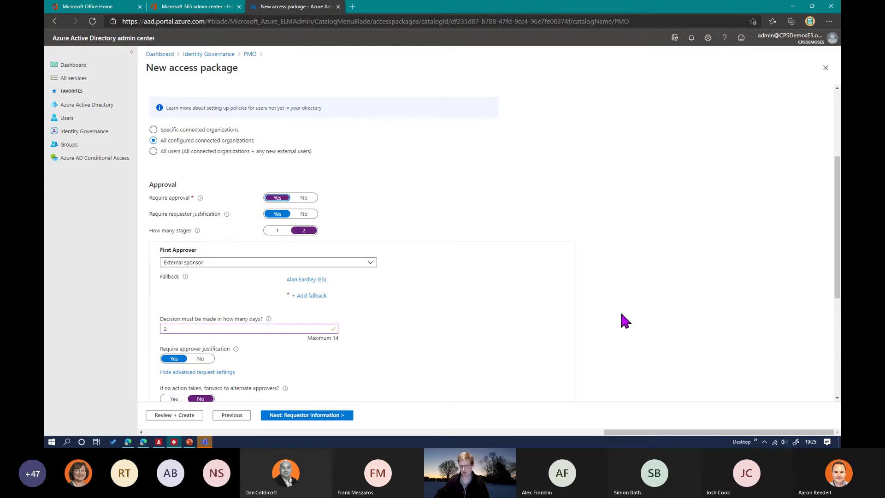
scroll(620, 315, "down", 1)
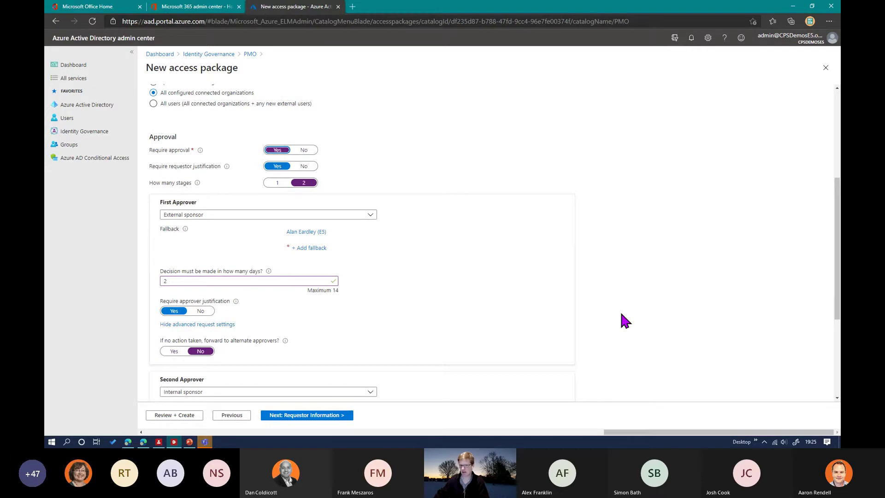
scroll(621, 313, "down", 3)
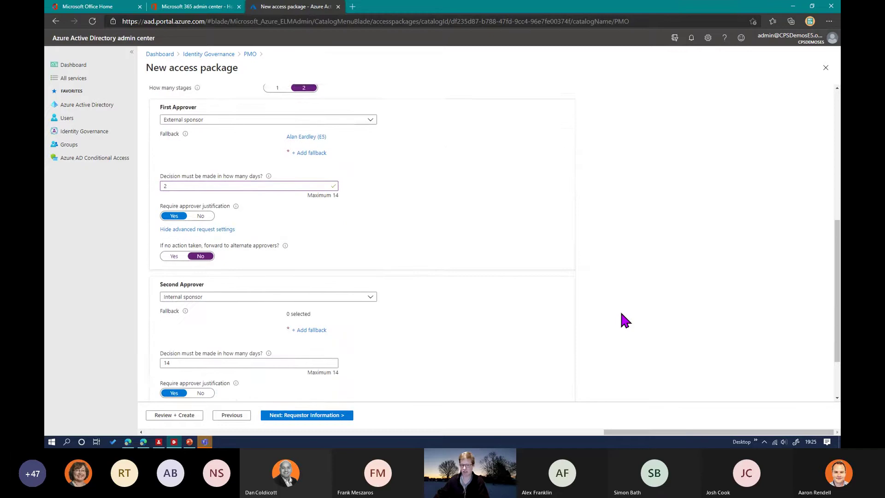
scroll(547, 300, "down", 1)
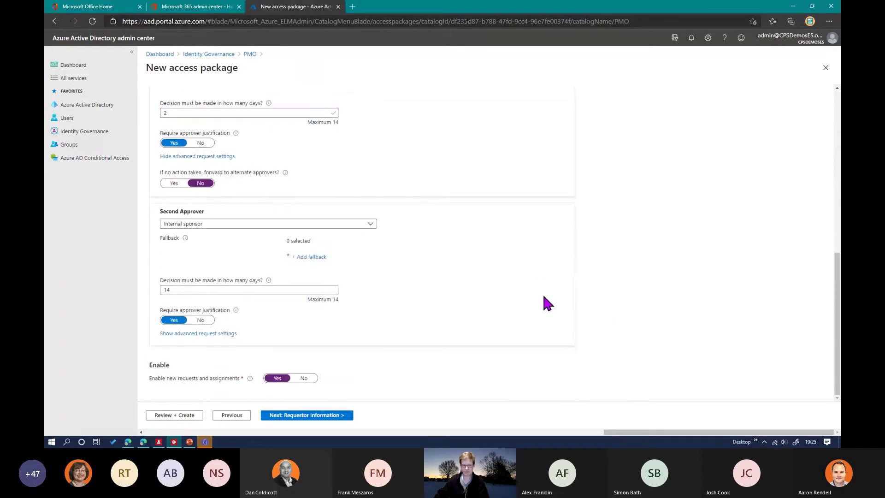
scroll(530, 297, "up", 4)
scroll(400, 281, "up", 3)
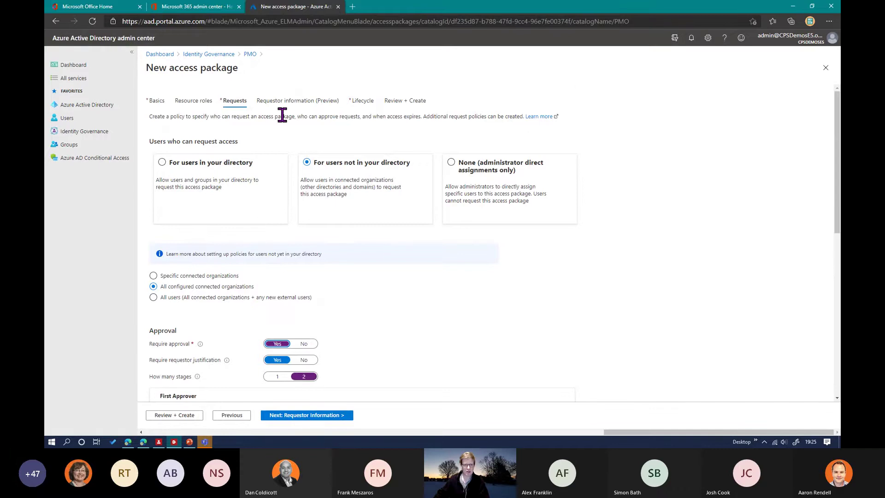
scroll(385, 330, "down", 8)
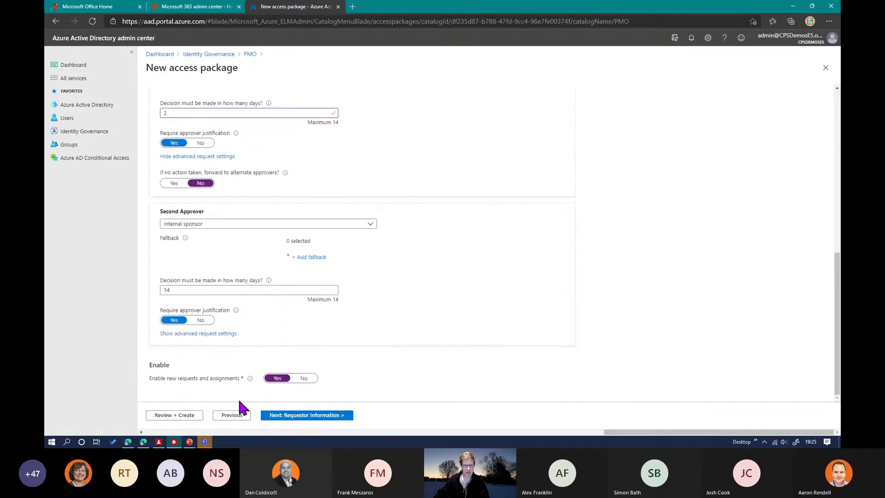
left_click(297, 416)
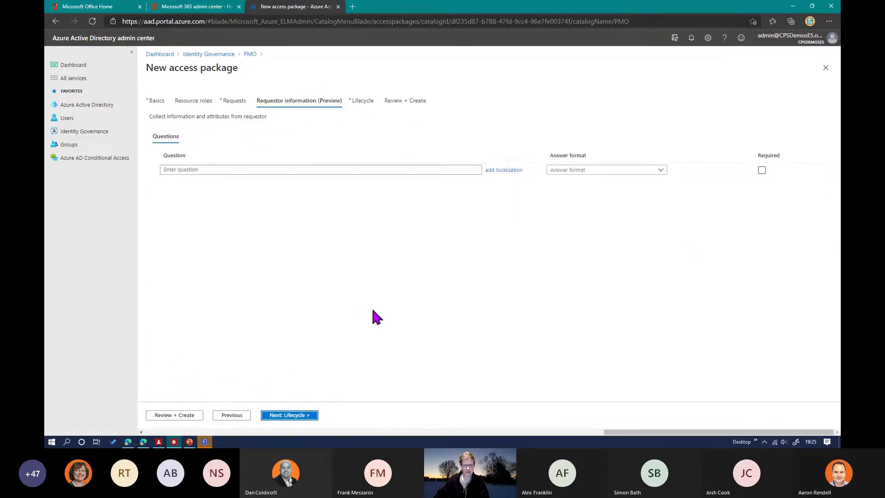
Step: Add the requestor question "Which project" with the Multiple choice answer format
left_click(420, 171)
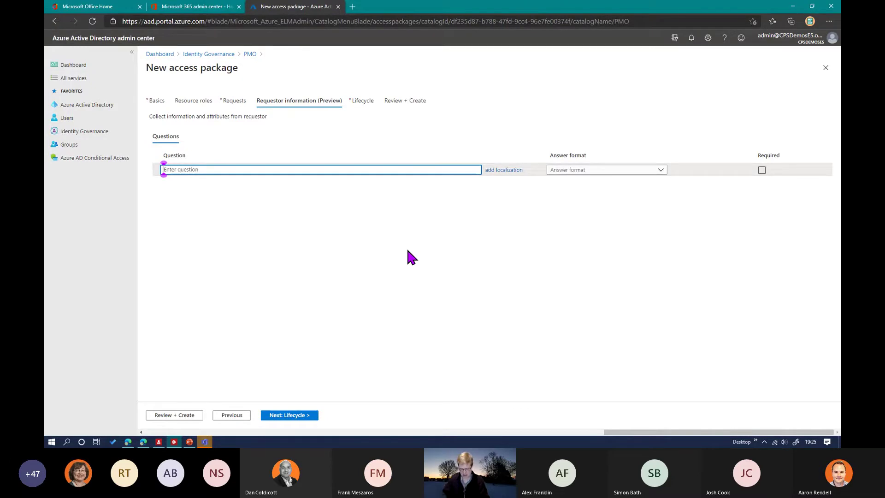
type("Which")
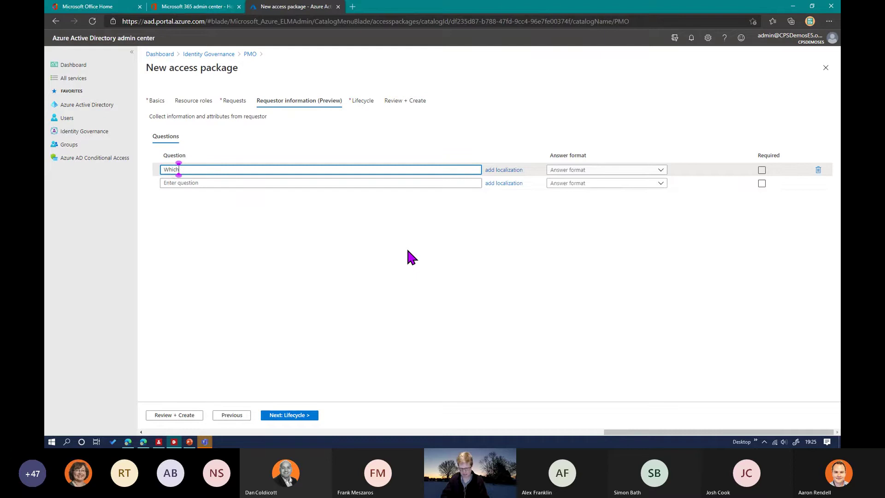
type(" project")
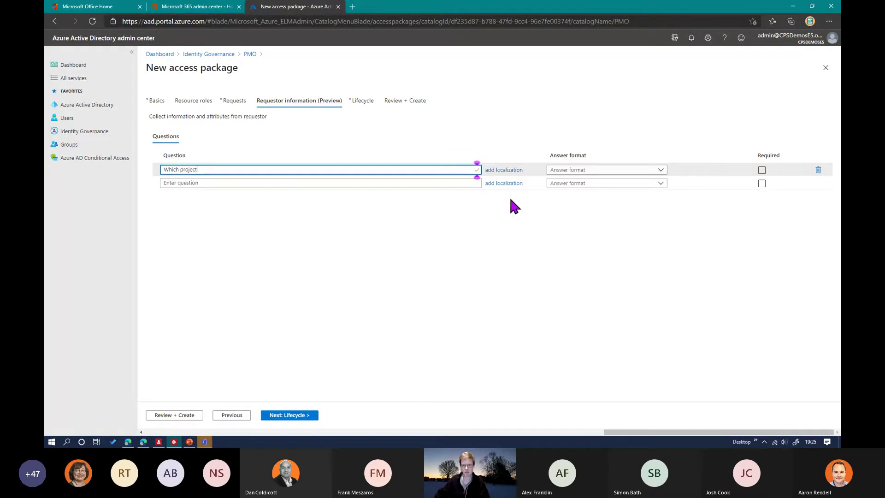
left_click(599, 171)
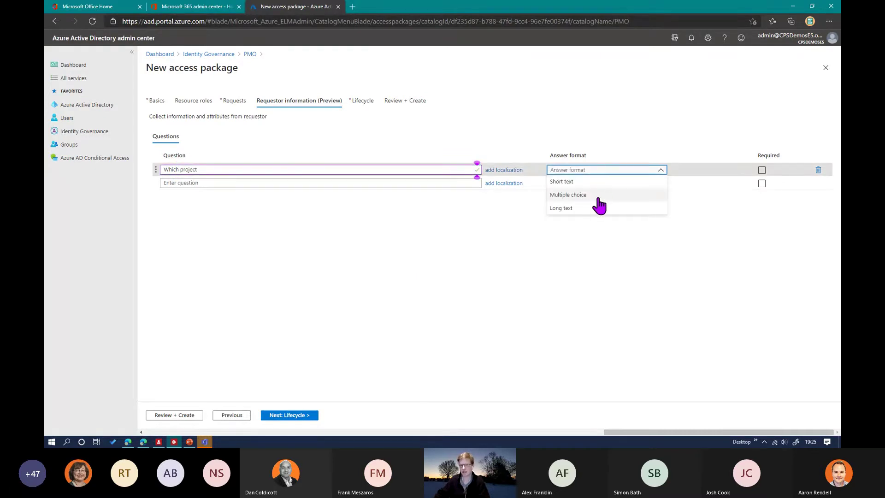
left_click(588, 198)
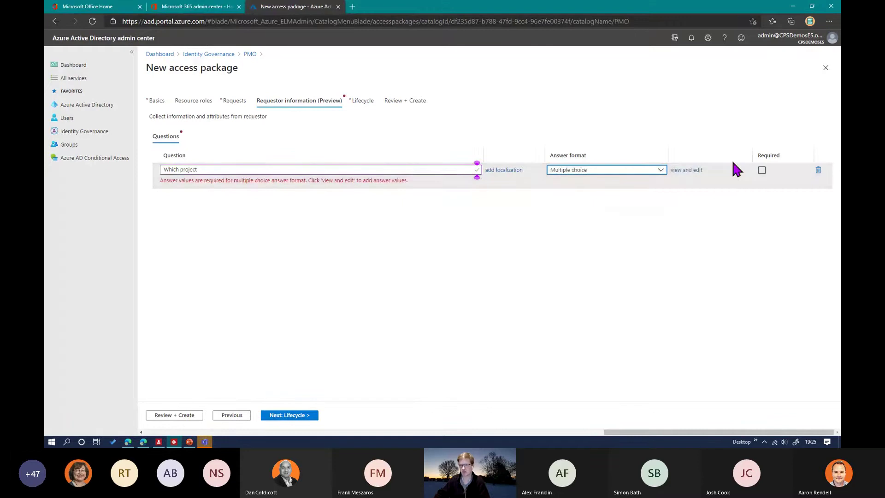
Step: Add Project A and Project B as answer values for the "Which project" question and save them
left_click(688, 171)
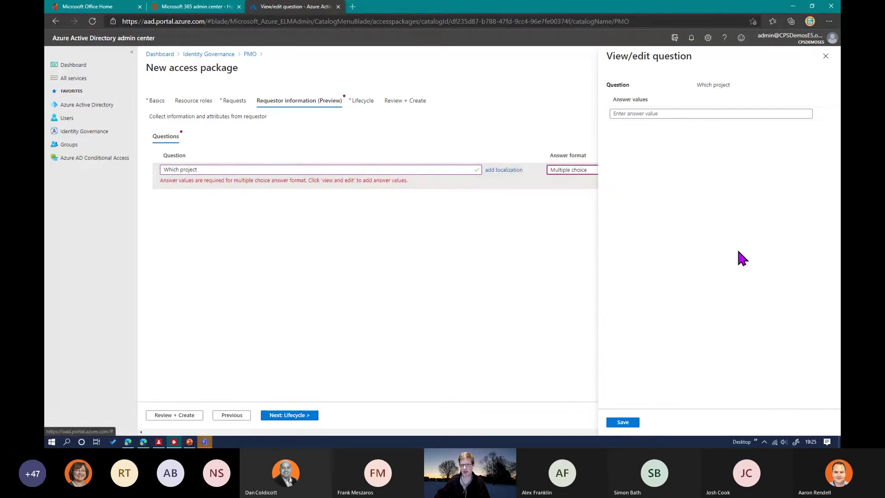
left_click(652, 115)
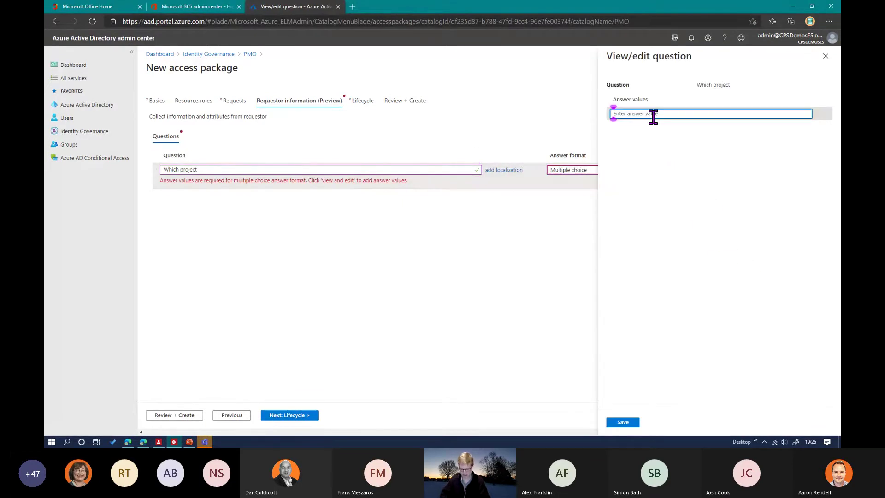
type("Project A")
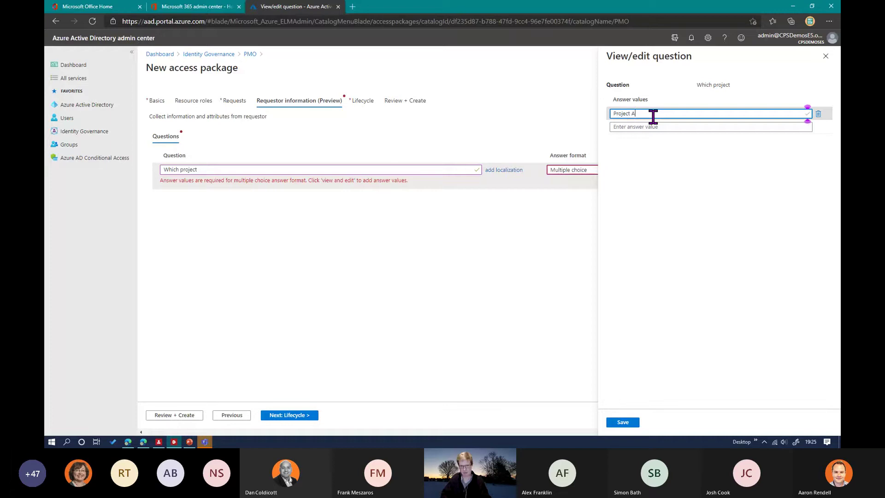
left_click(636, 126)
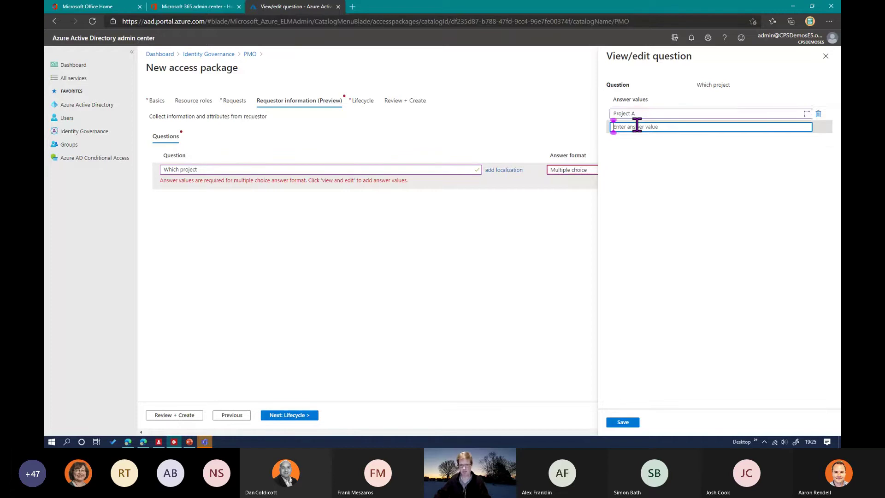
type("Project B")
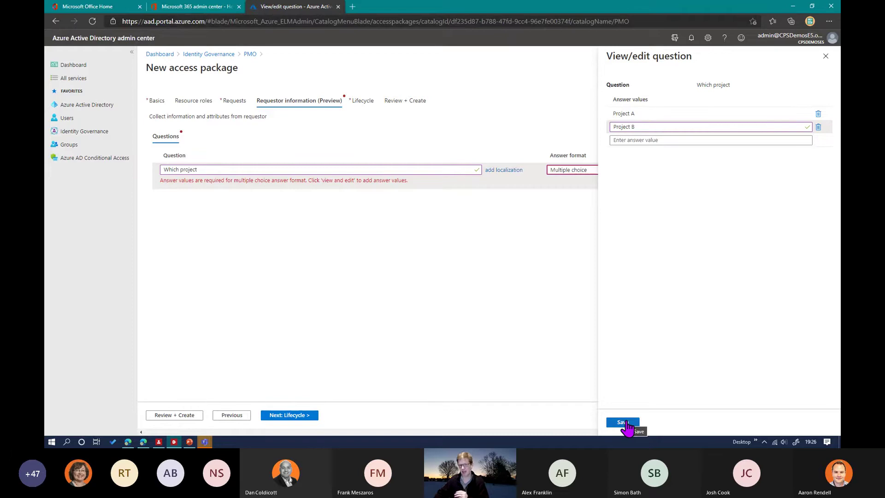
left_click(626, 423)
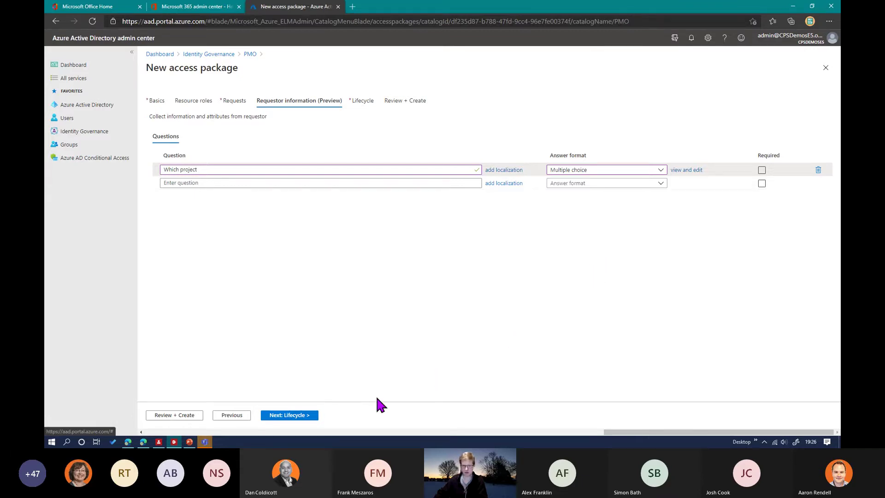
Step: Continue to the lifecycle settings and set the access package assignments to never expire
left_click(292, 417)
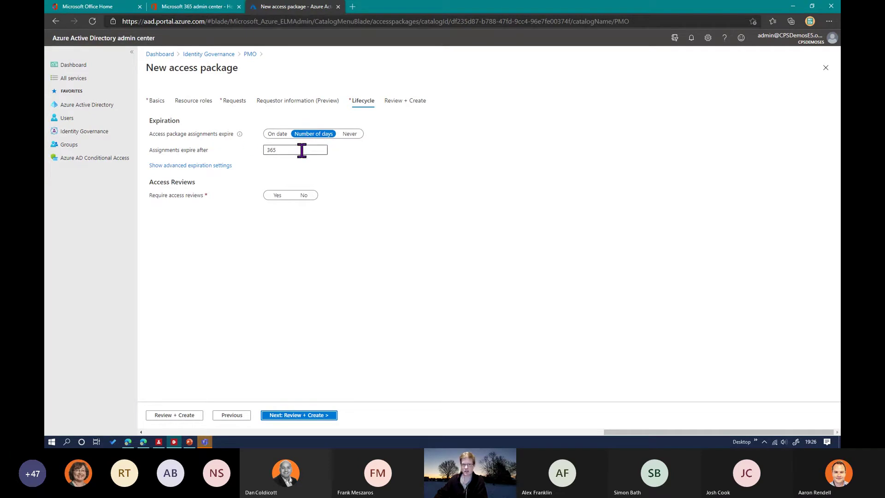
left_click(349, 135)
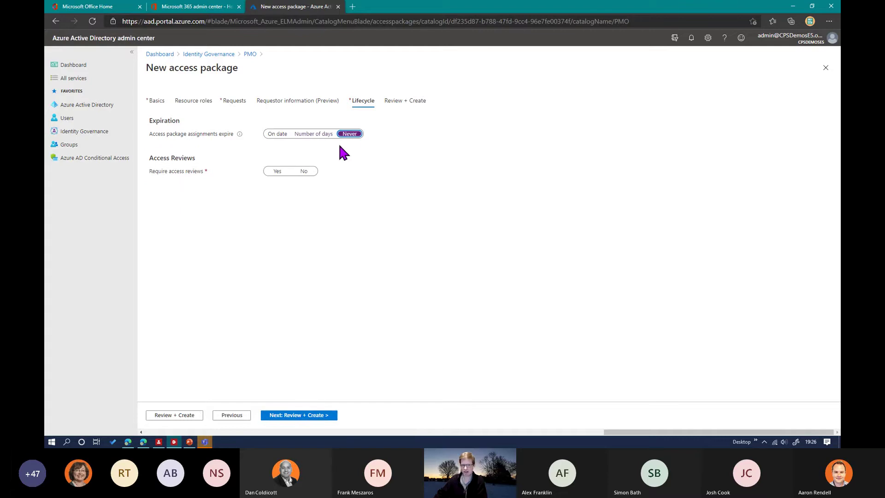
left_click(282, 136)
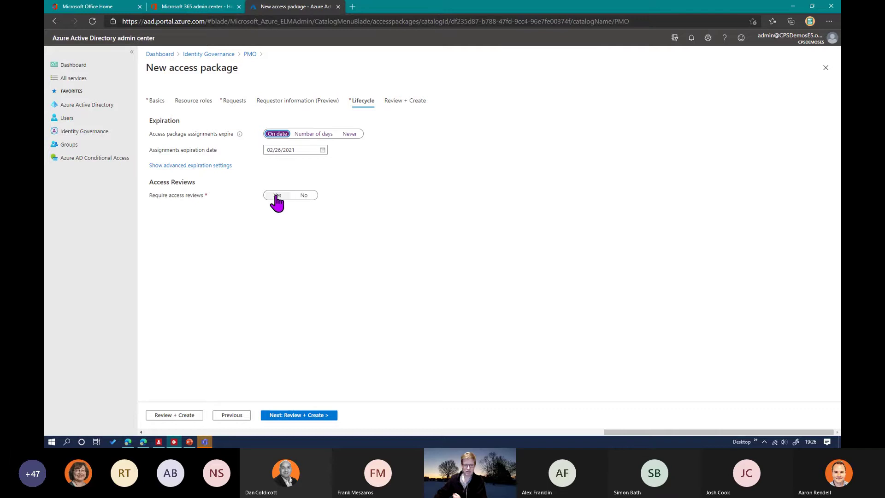
left_click(352, 135)
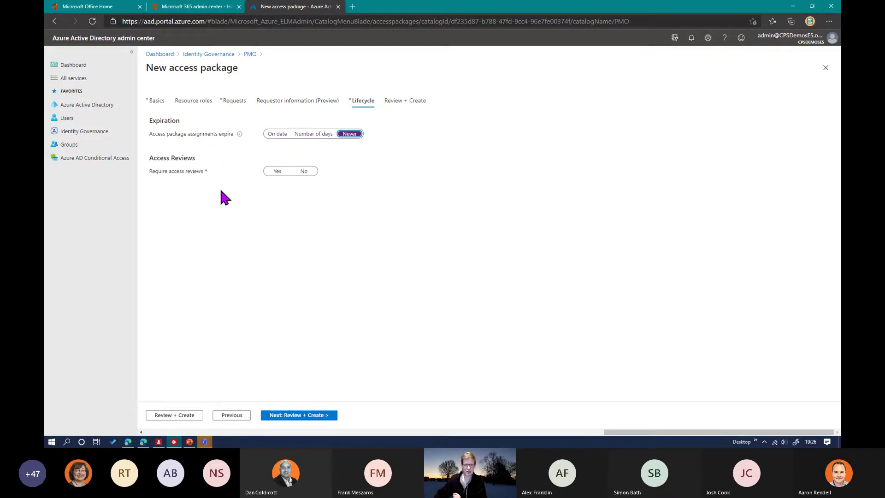
Step: Require monthly access reviews with a duration of 4 days, carried out by specific reviewers
left_click(278, 172)
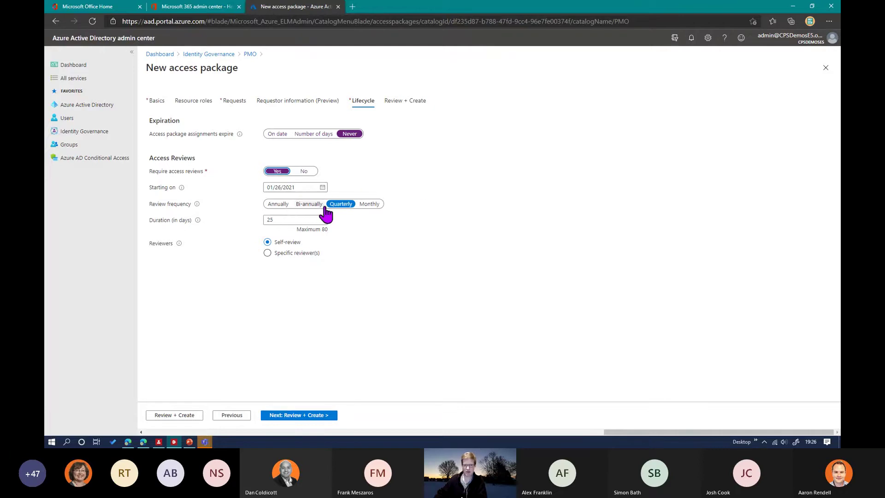
left_click(367, 206)
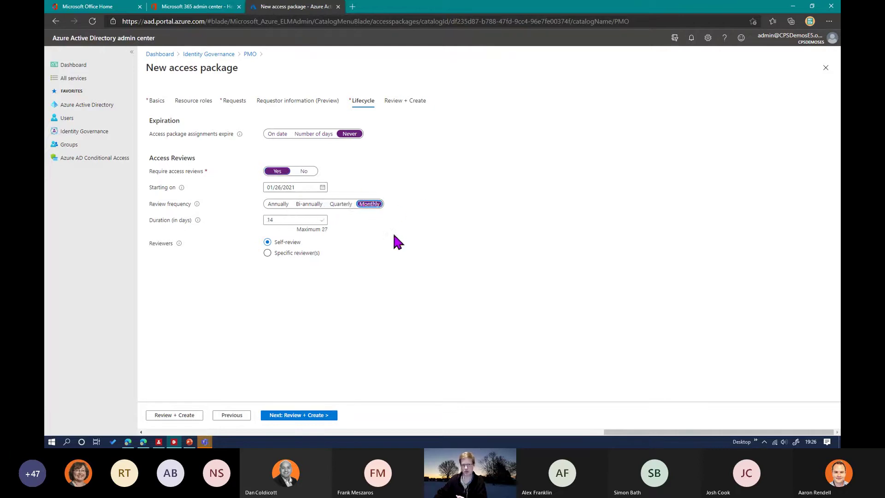
double_click(286, 220)
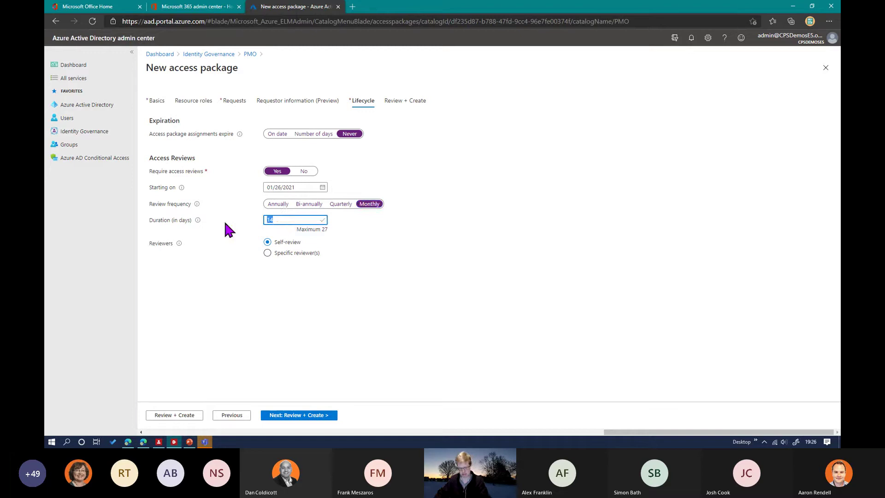
type("4")
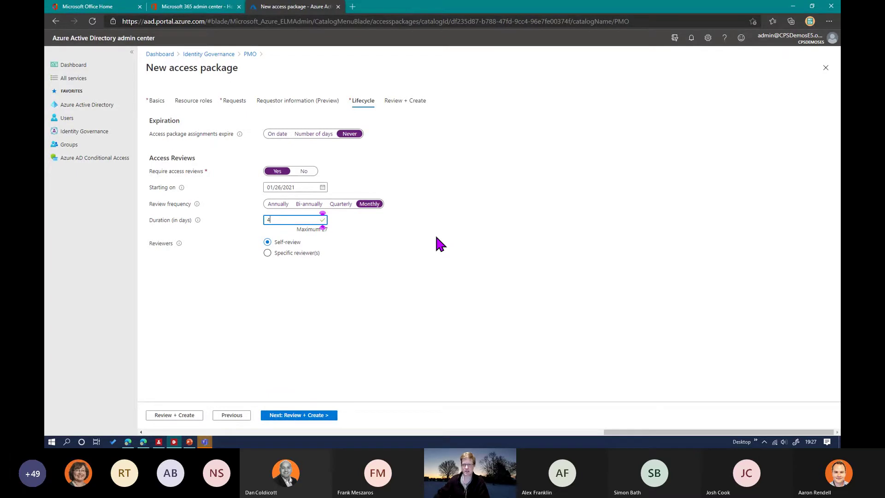
left_click(296, 253)
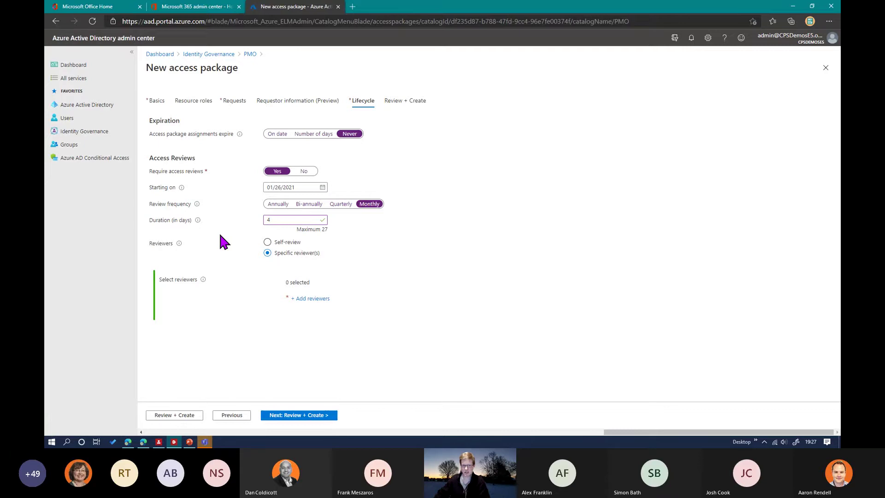
Step: Review the summary of the new access package, covering its resource roles, requests, approvers, requestor question and lifecycle settings
left_click(283, 416)
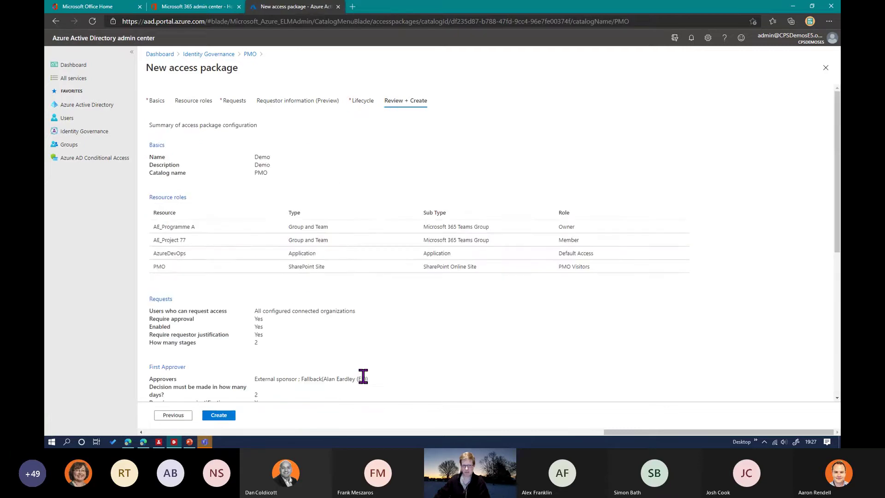
scroll(346, 326, "down", 4)
scroll(425, 233, "up", 3)
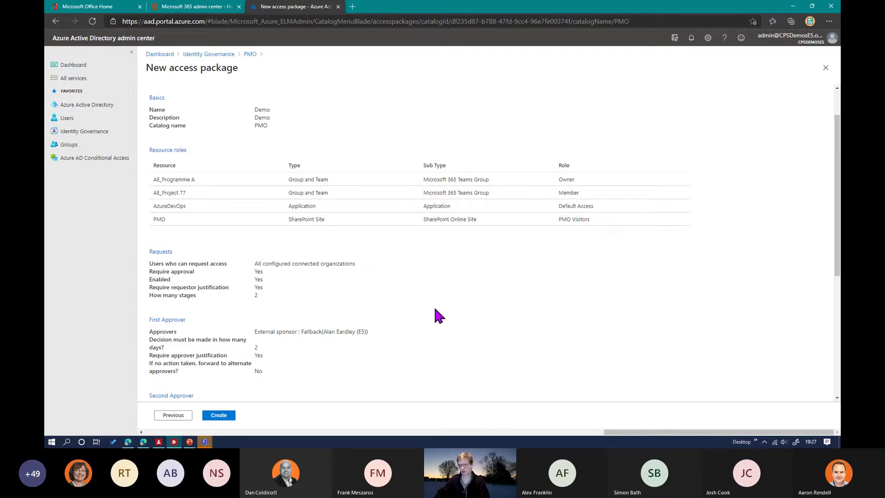
scroll(438, 309, "down", 1)
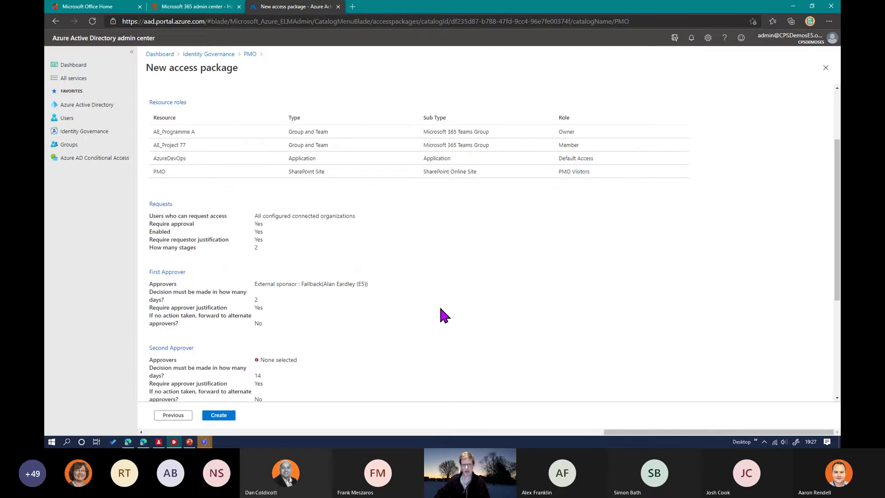
scroll(323, 311, "down", 2)
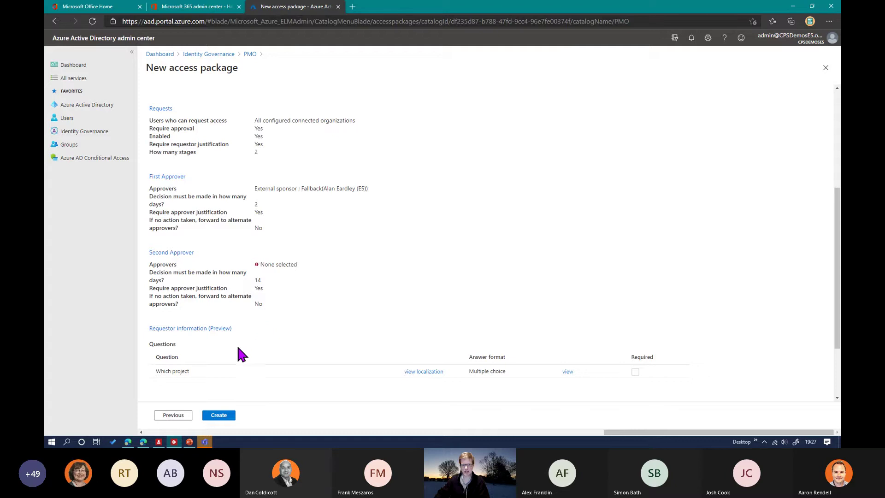
scroll(216, 340, "down", 2)
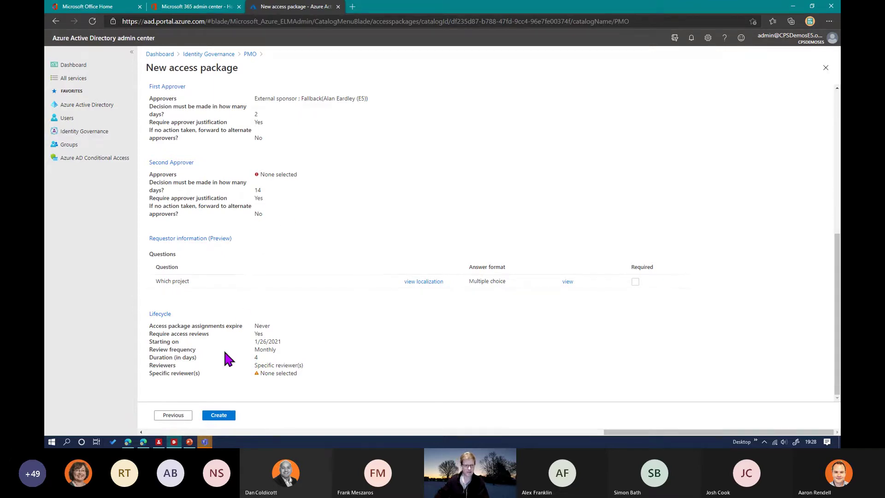
scroll(227, 240, "up", 4)
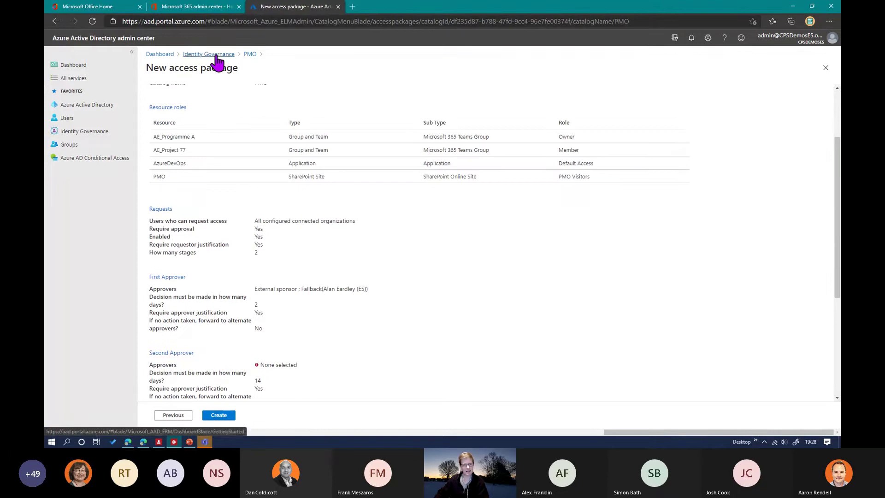
Step: Return to the PMO catalog without creating the package, and copy the My Access portal link of PMO Member - Internal
left_click(250, 55)
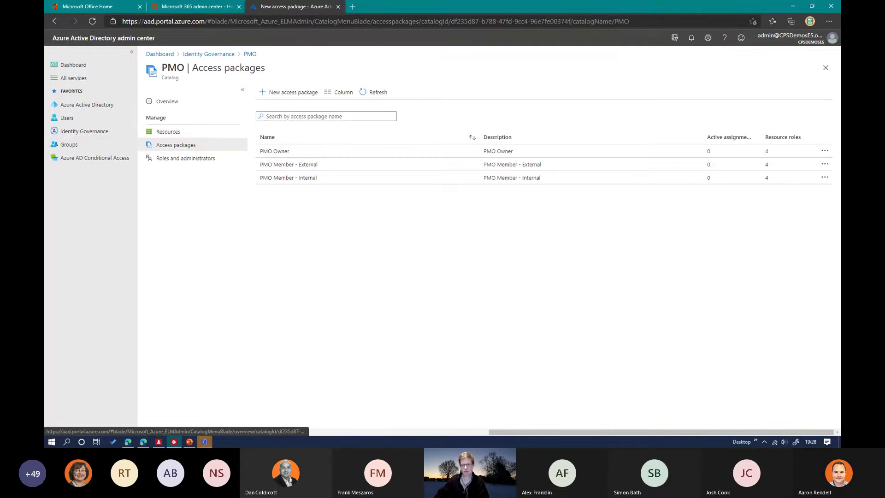
left_click(824, 178)
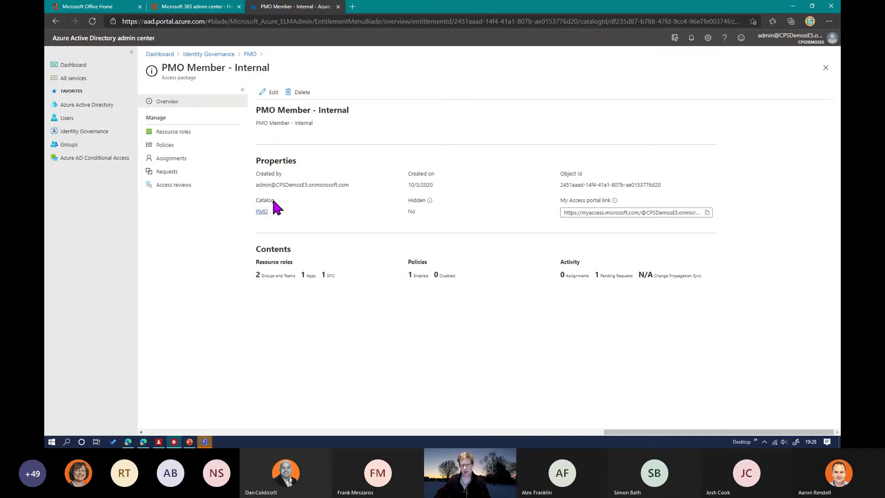
left_click(707, 213)
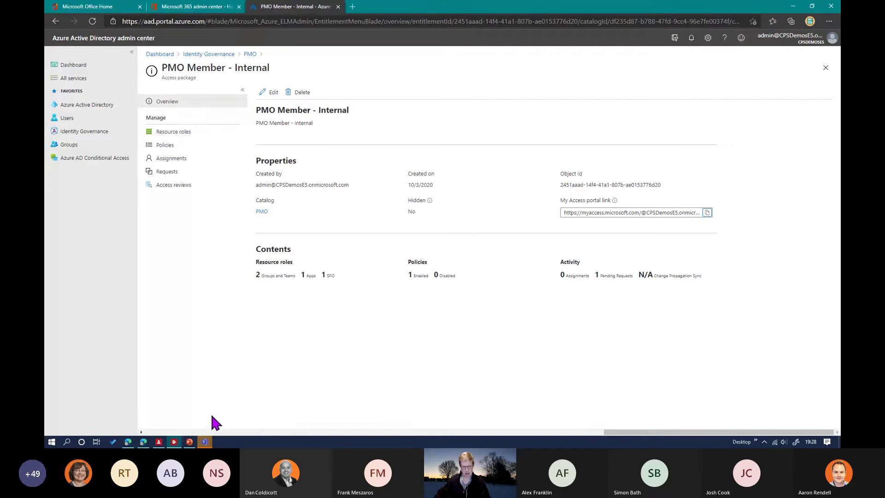
Step: Switch to the My Access portal, examine the request form for the PMO Member - Internal package, and cancel it
left_click(129, 440)
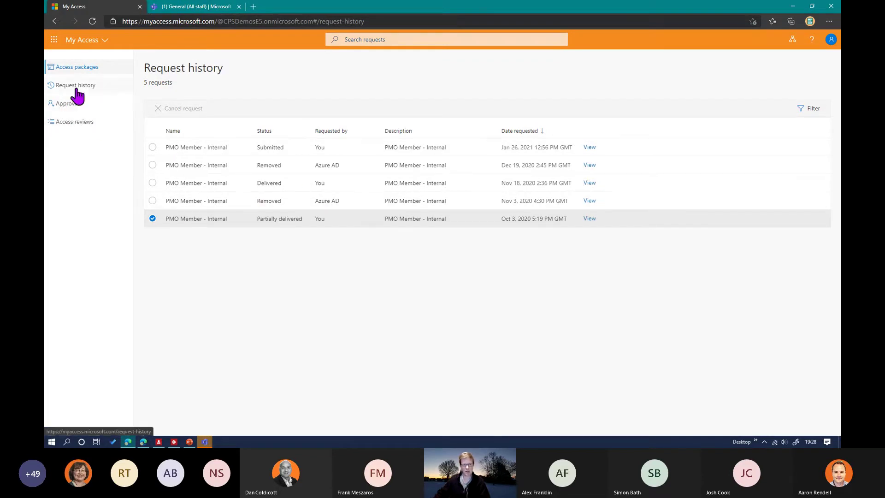
left_click(82, 73)
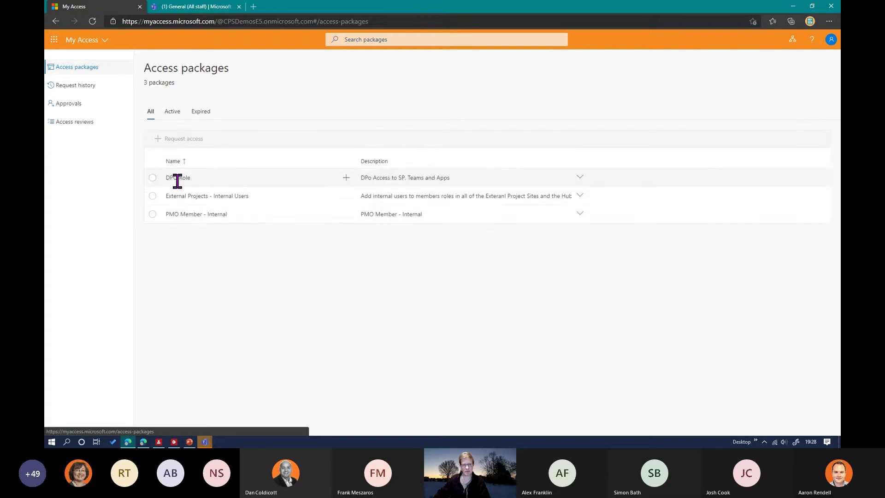
left_click(191, 214)
left_click(347, 215)
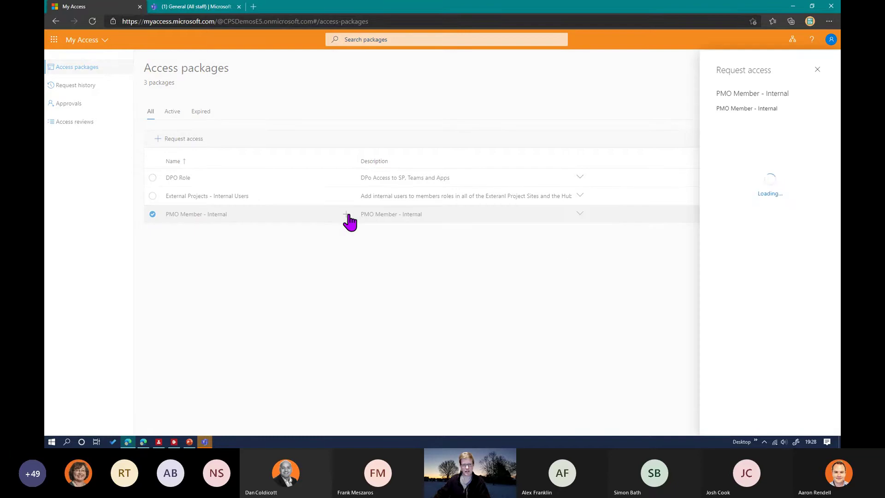
left_click(758, 137)
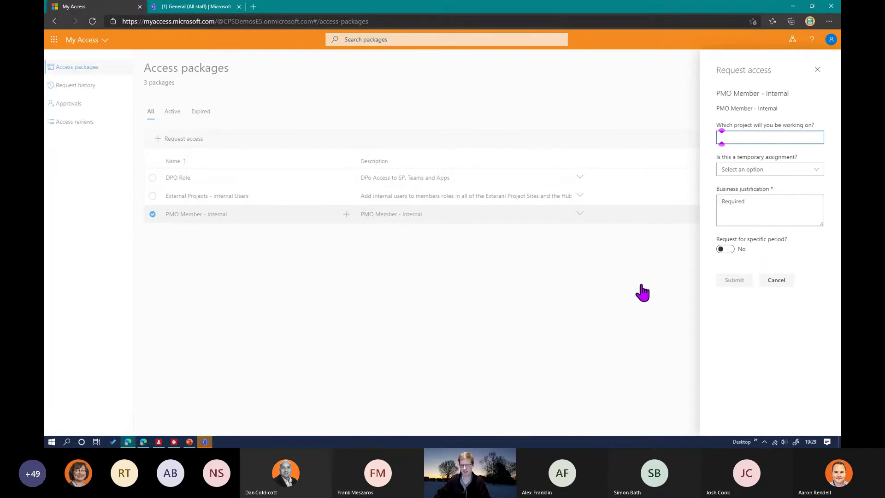
left_click(775, 282)
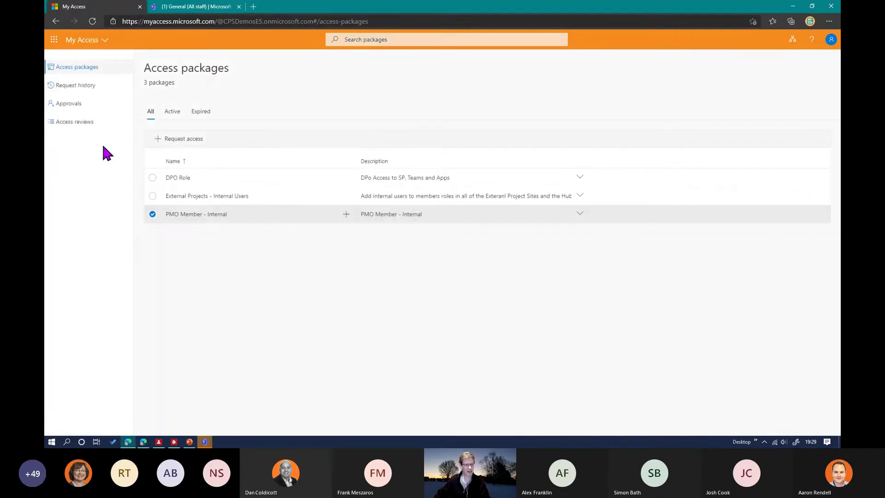
Step: Open the request history to check the status of the access package requests
left_click(81, 87)
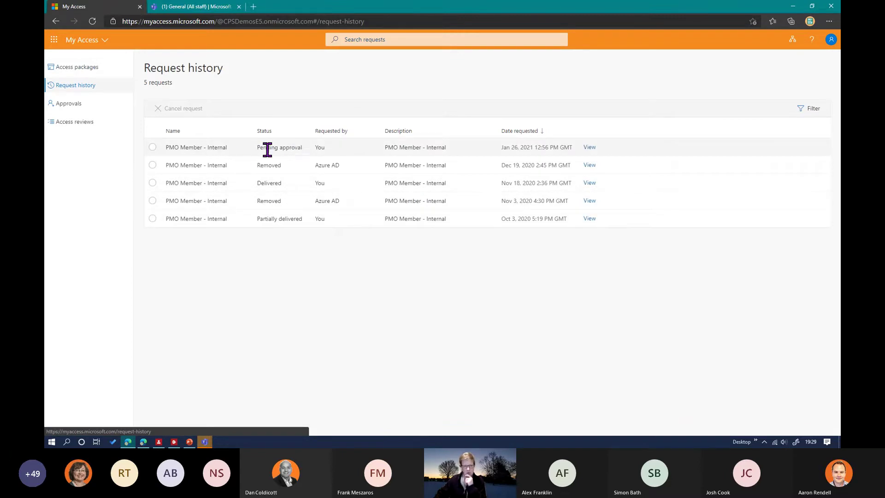
Step: Open the details of the PMO Member - Internal request that is pending approval
left_click(239, 153)
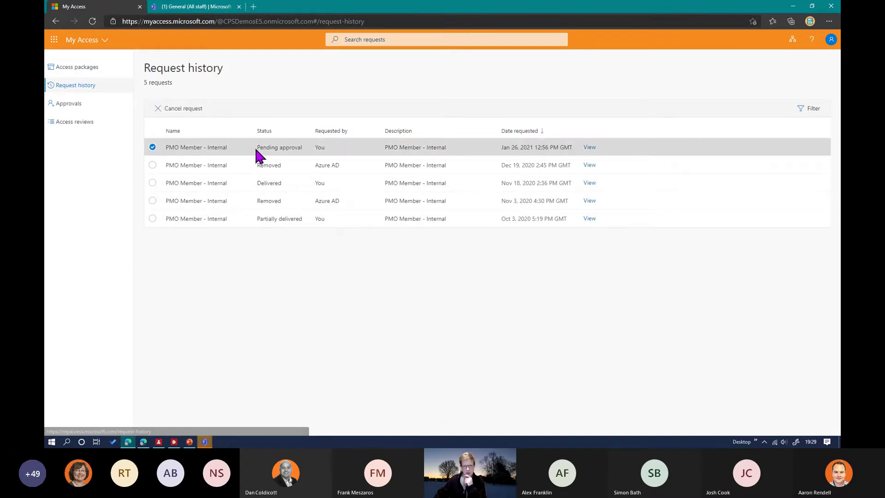
left_click(590, 148)
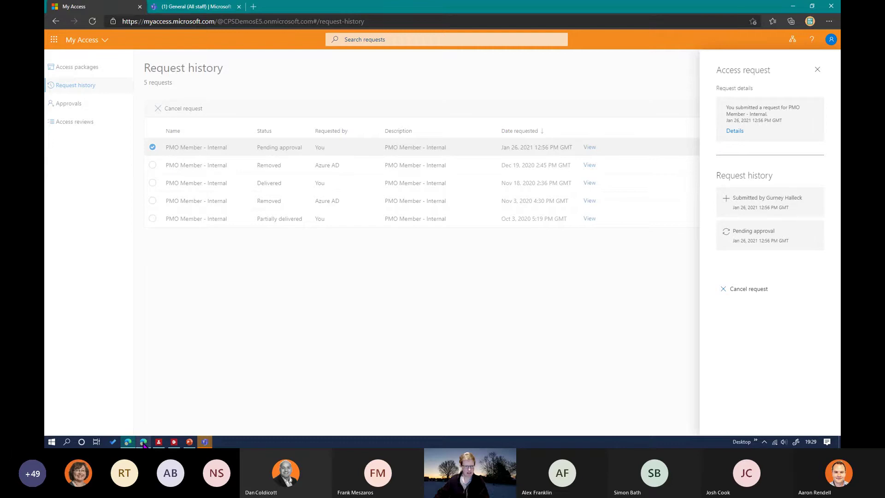
Step: Switch to the first approver's My Access window and examine the details and answers of the pending PMO Member - Internal request
key("alt+Tab")
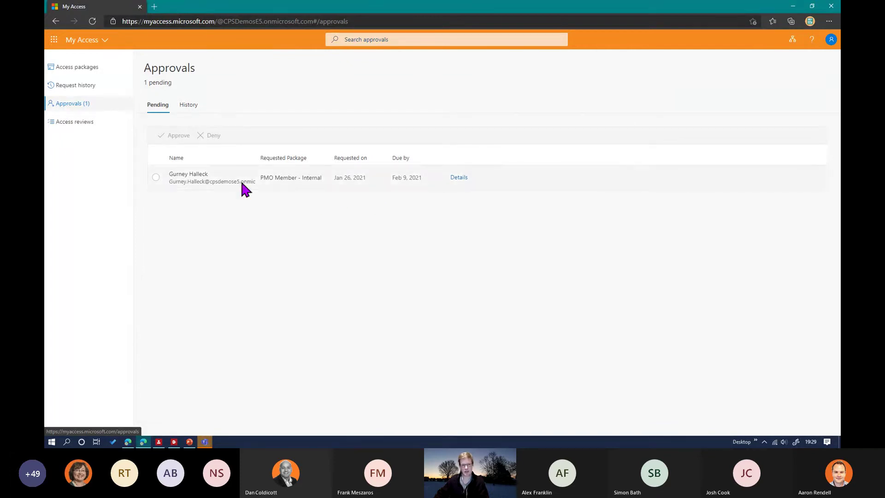
left_click(186, 179)
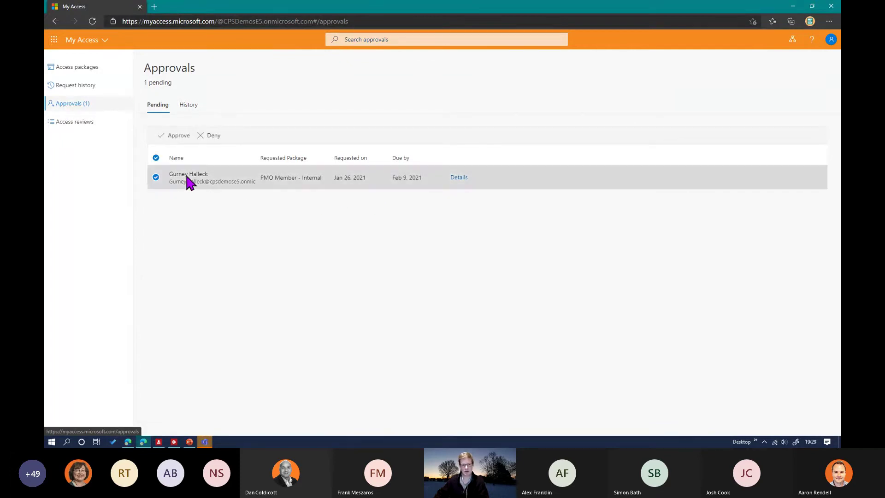
left_click(459, 178)
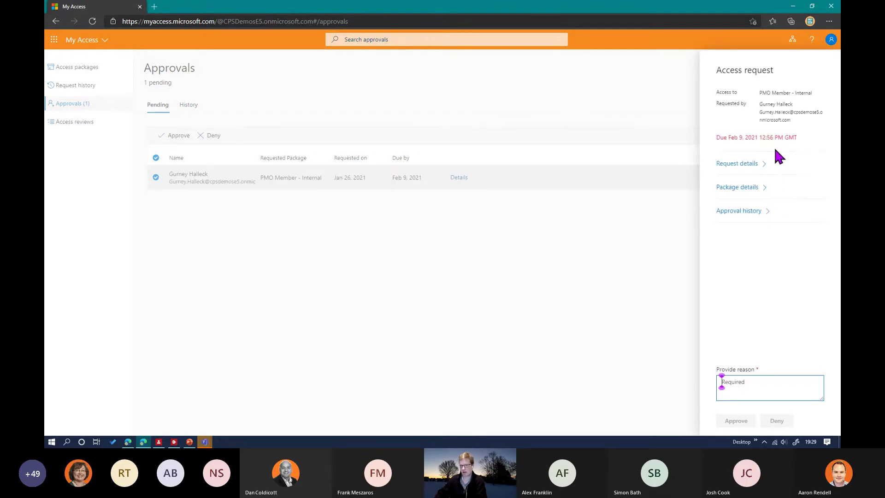
left_click(740, 164)
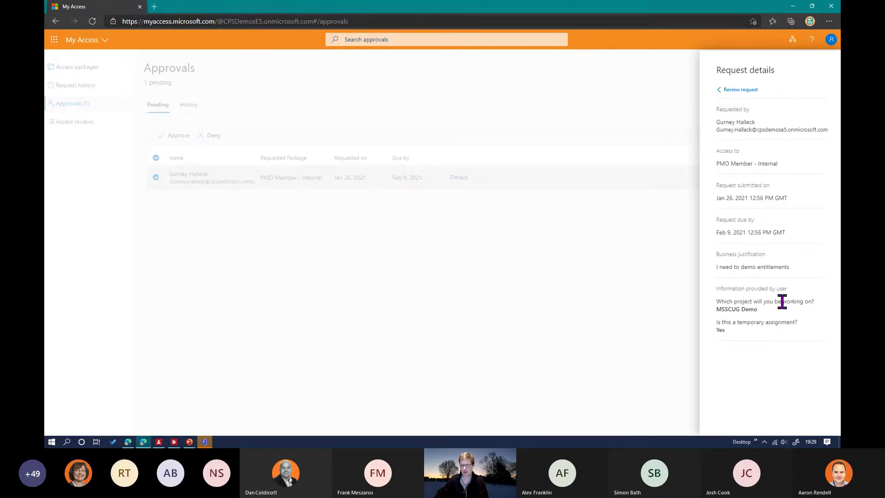
left_click(732, 96)
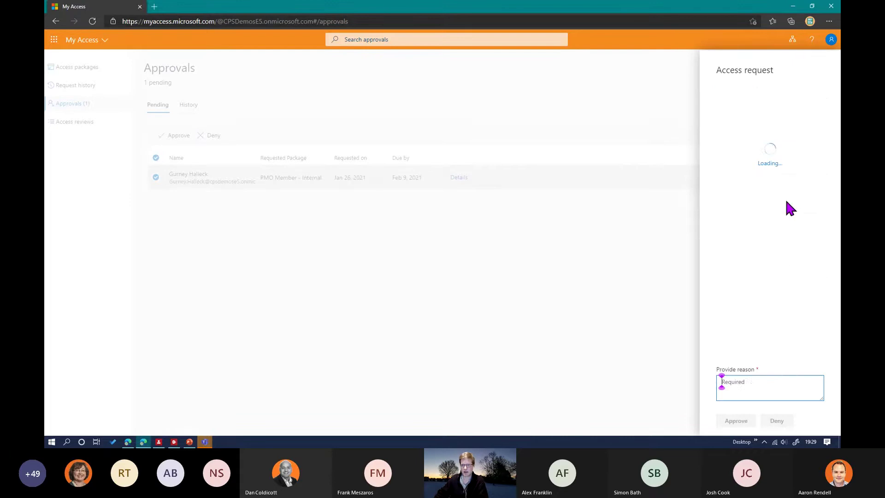
Step: Approve the PMO Member - Internal request as first approver with the reason "Approved"
type("App")
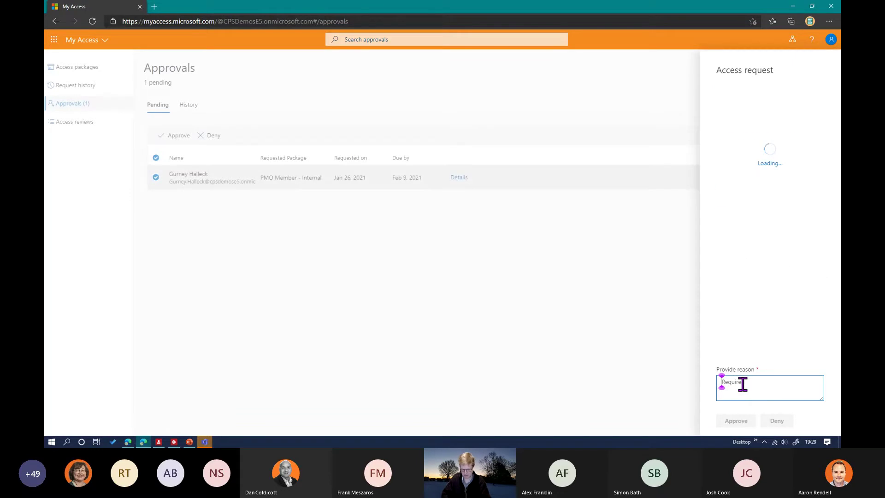
type("roved")
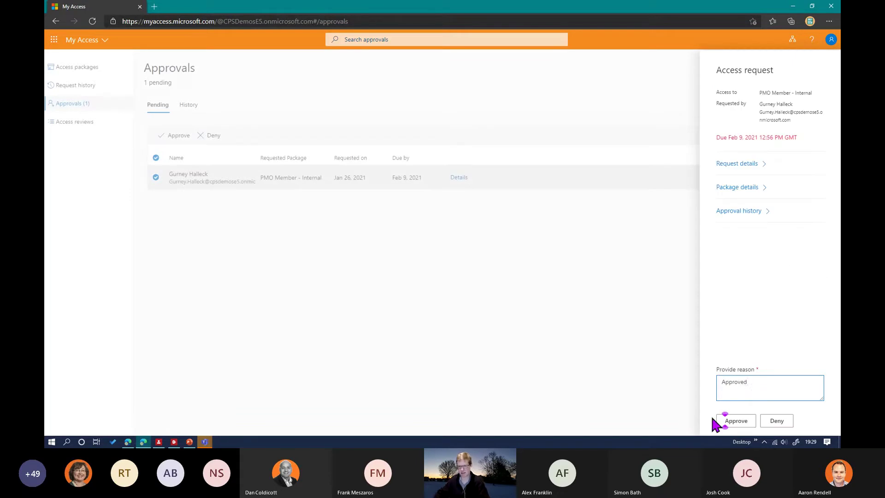
left_click(735, 423)
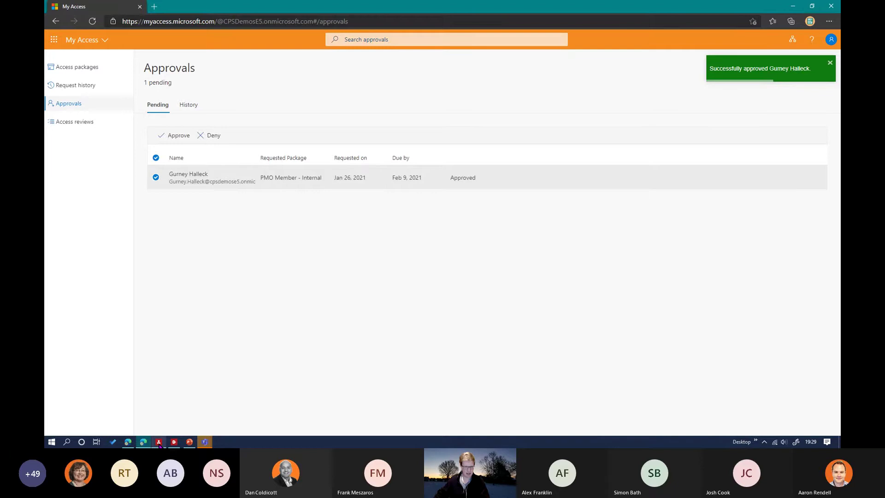
Step: Switch to the second approver's My Access window and reload the list of pending approvals
mouse_move(158, 443)
left_click(158, 401)
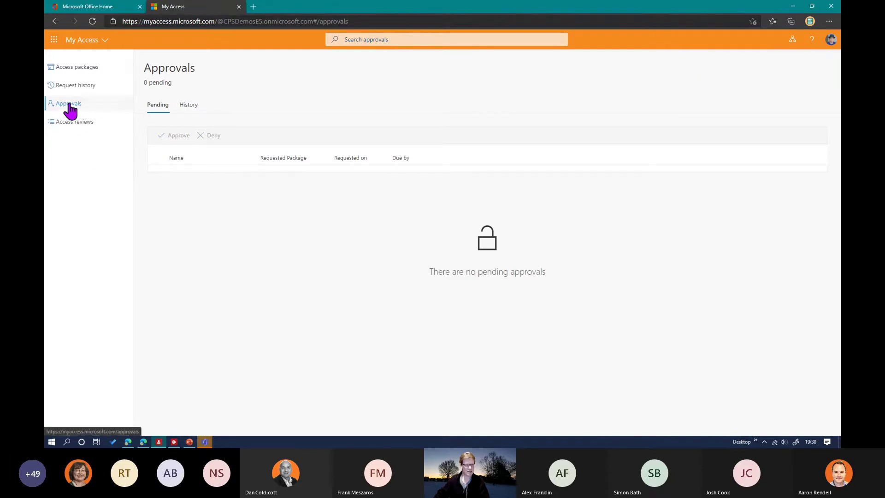
left_click(69, 86)
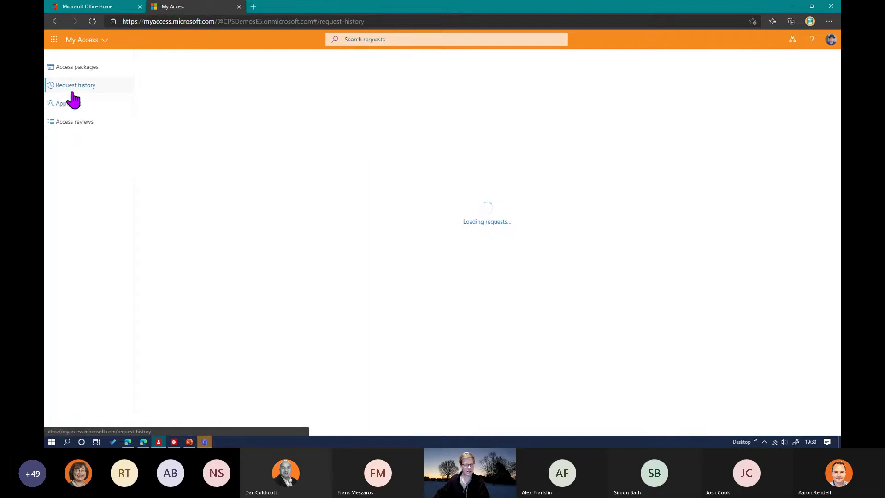
left_click(65, 106)
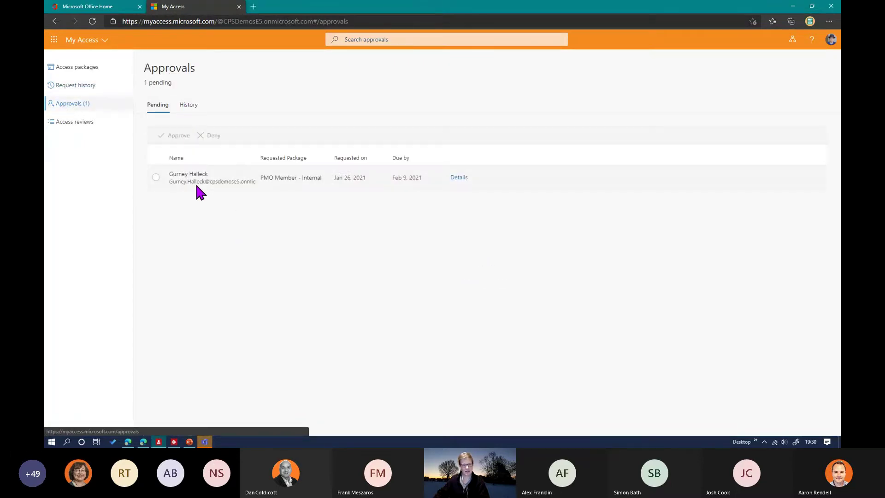
Step: Review the details of the PMO Member - Internal request as second approver and approve it with the reason "approved"
left_click(198, 185)
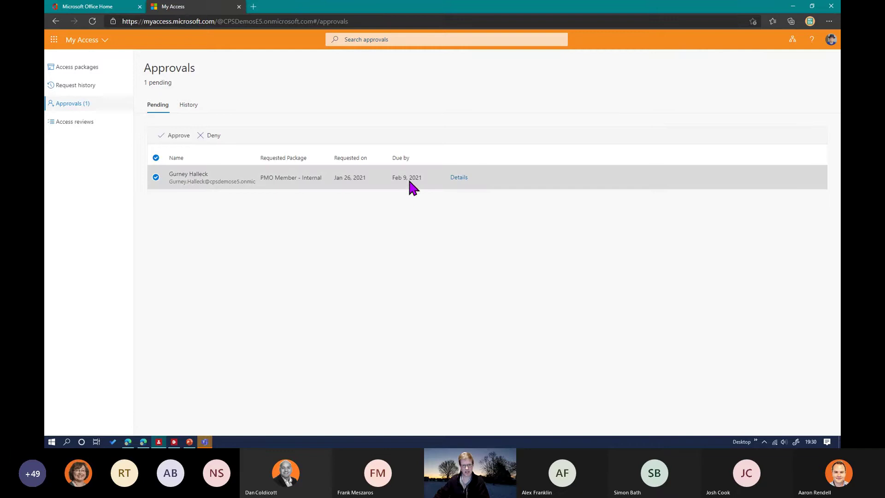
left_click(456, 179)
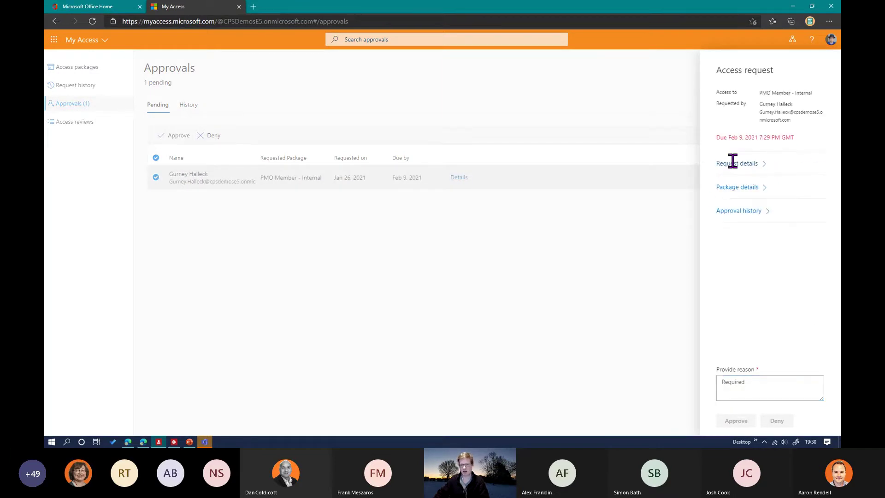
left_click(734, 163)
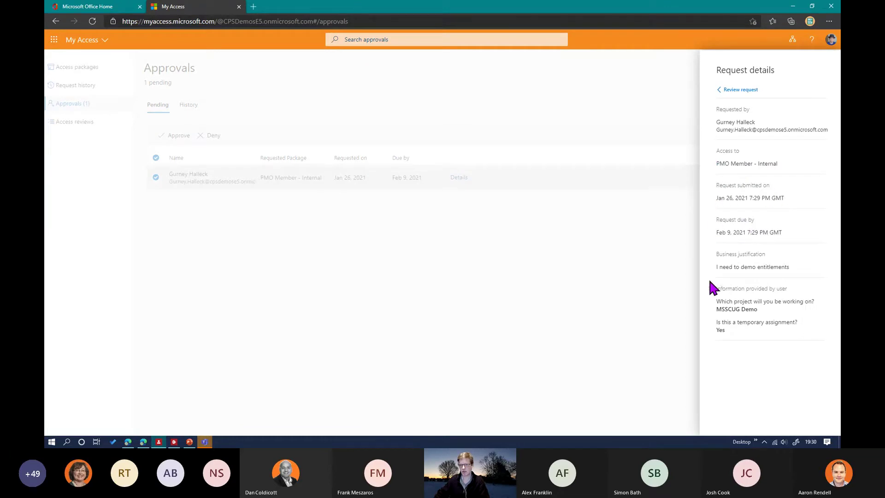
left_click(732, 90)
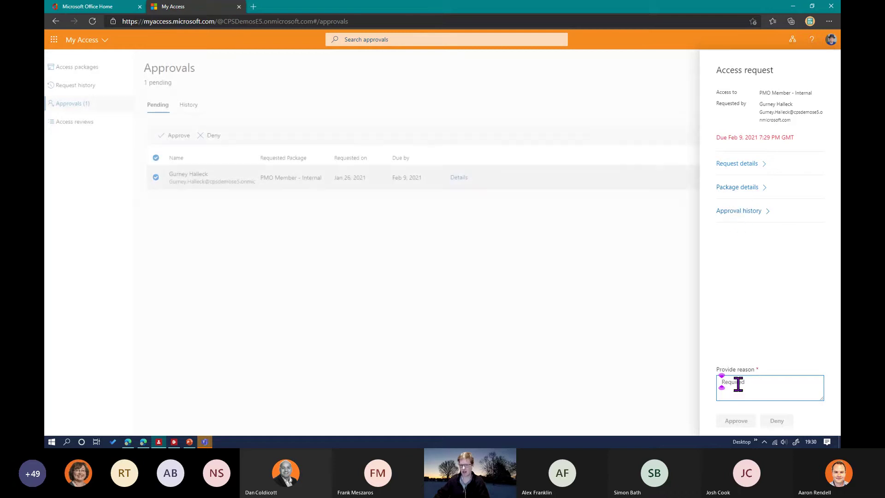
type("approved")
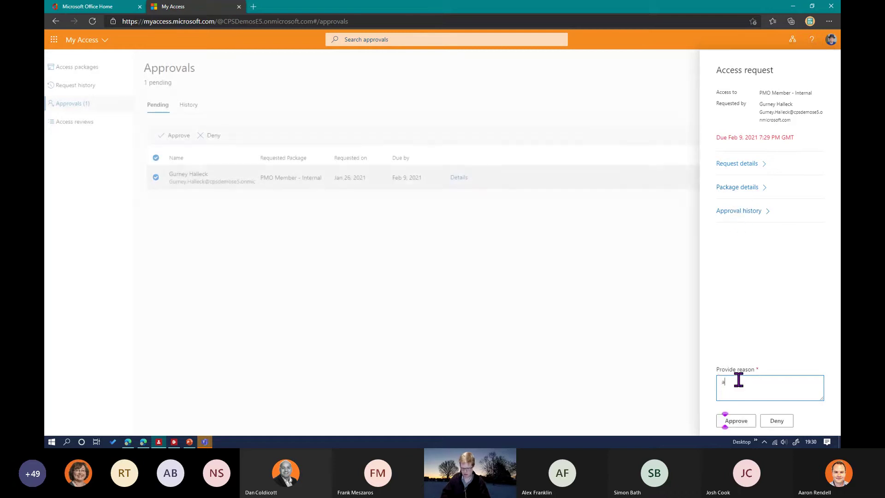
left_click(737, 421)
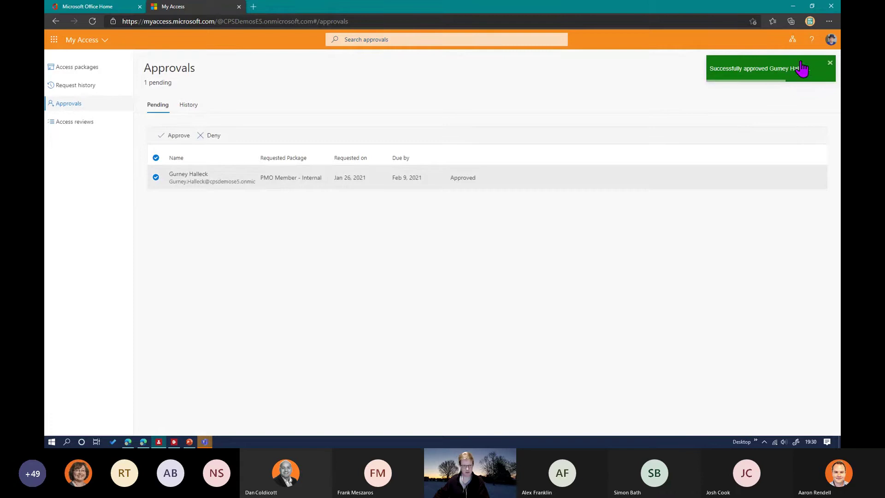
Step: Return to the requestor's My Access window and reopen the PMO Member - Internal request to check its approval progress
left_click(128, 442)
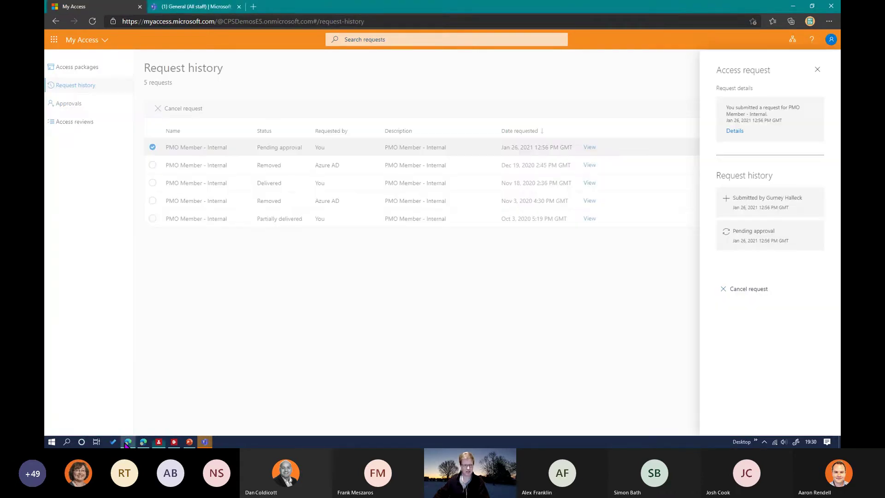
left_click(816, 70)
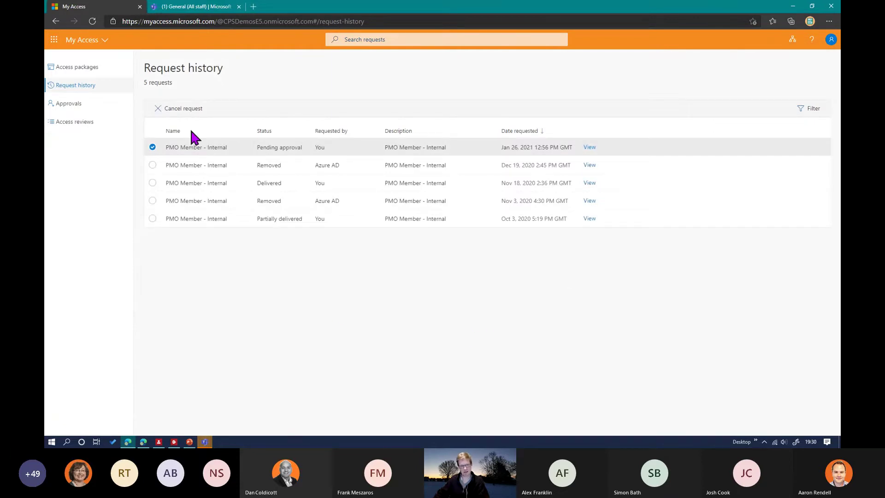
left_click(590, 148)
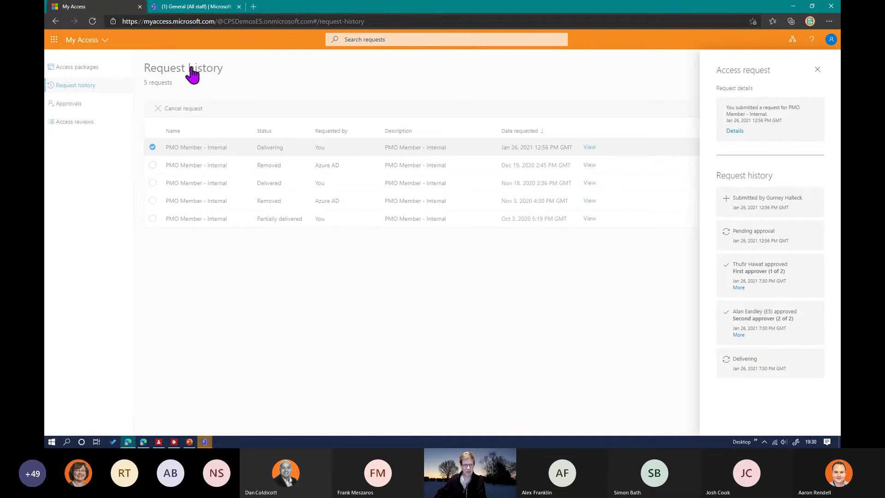
Step: Switch to the requestor's Microsoft Teams page and reload it to check which teams are available
left_click(195, 8)
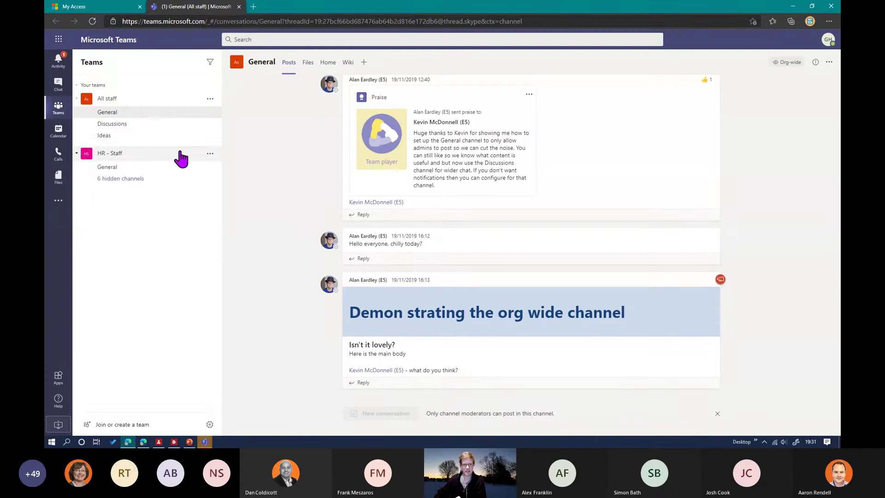
left_click(92, 21)
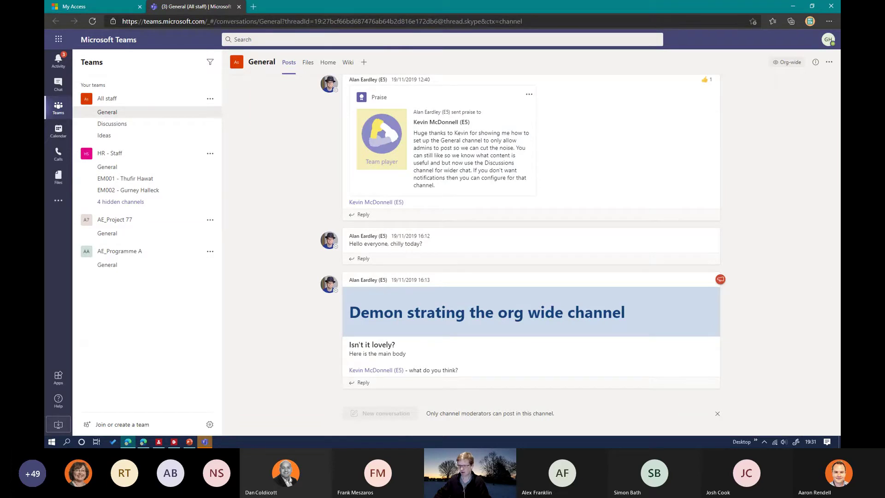
Step: Switch to the PowerPoint presentation, resume the slide show at the Demo title slide, and advance to the demo process overview
key("alt+Tab")
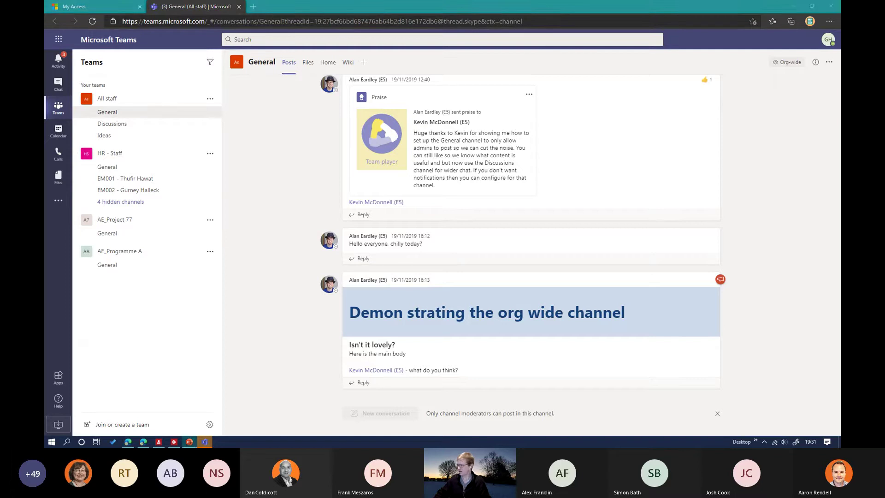
key("shift+F5")
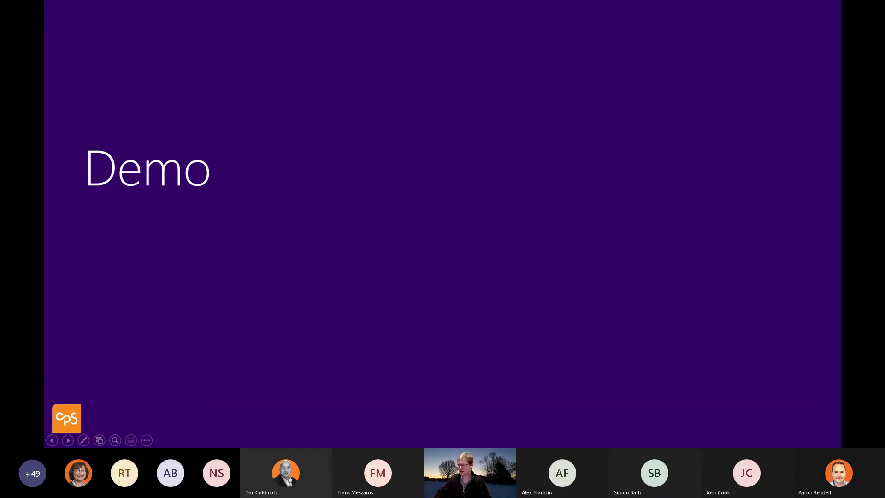
key("Right")
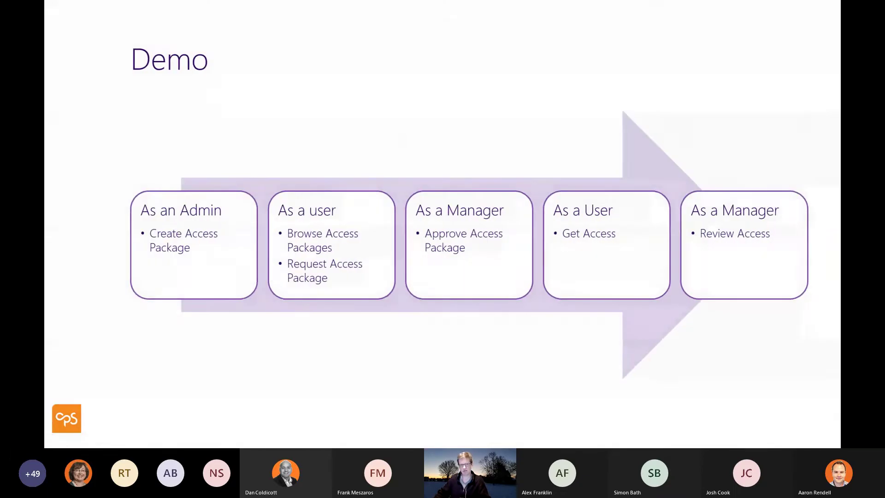